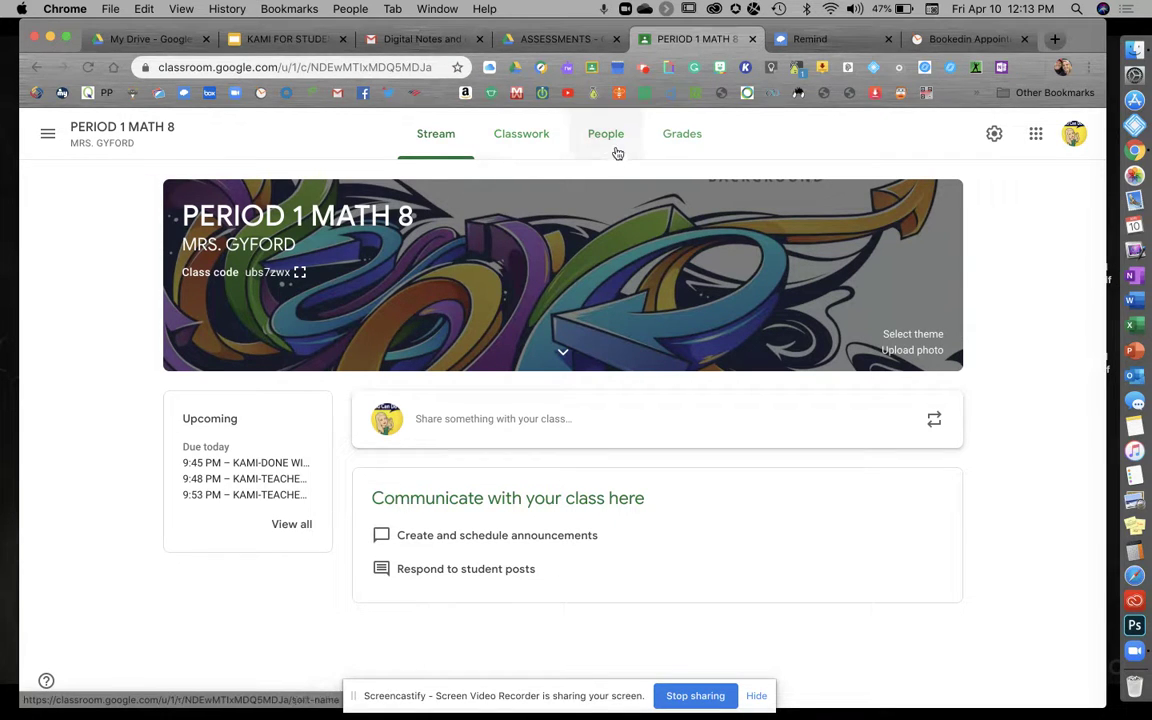
Step: Review PERIOD 1 MATH 8's existing Meet link in the class settings
left_click(996, 133)
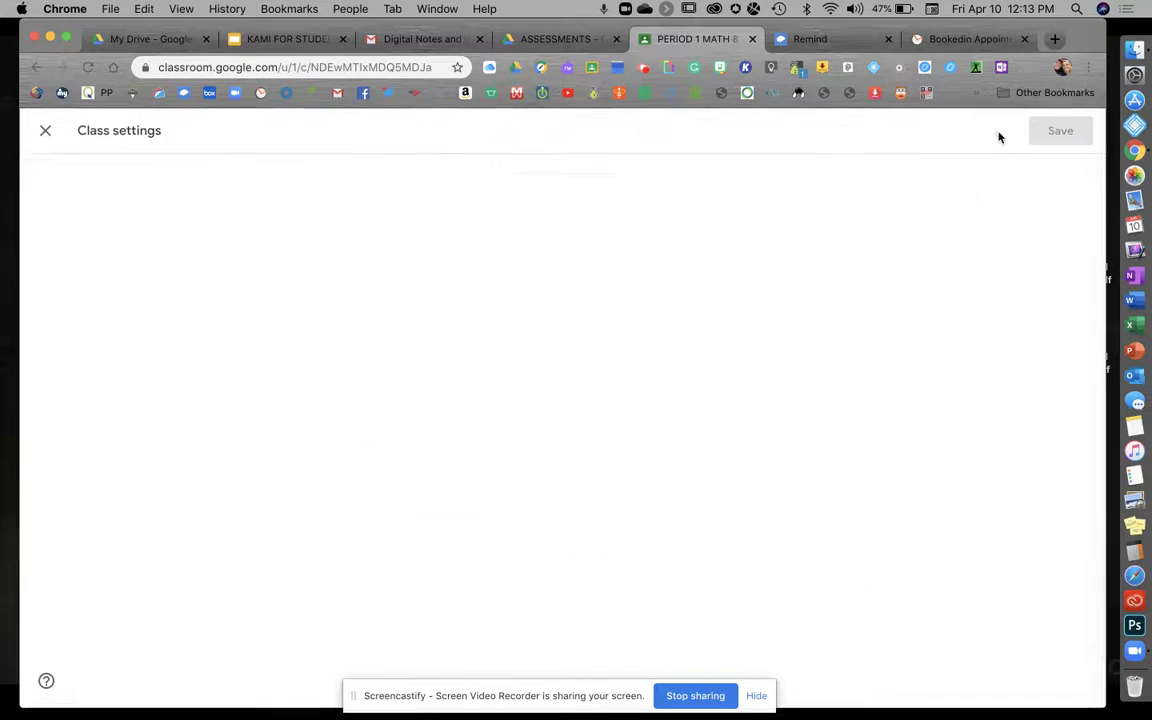
scroll(880, 315, "down", 3)
scroll(880, 315, "down", 3)
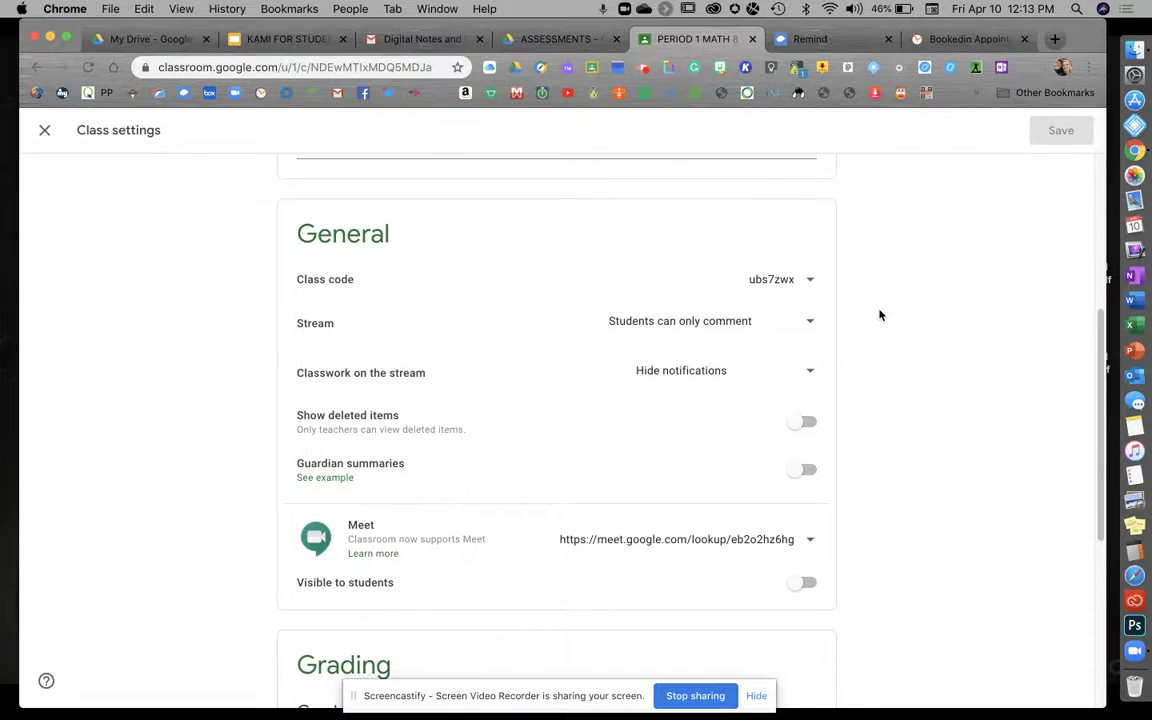
scroll(880, 315, "down", 1)
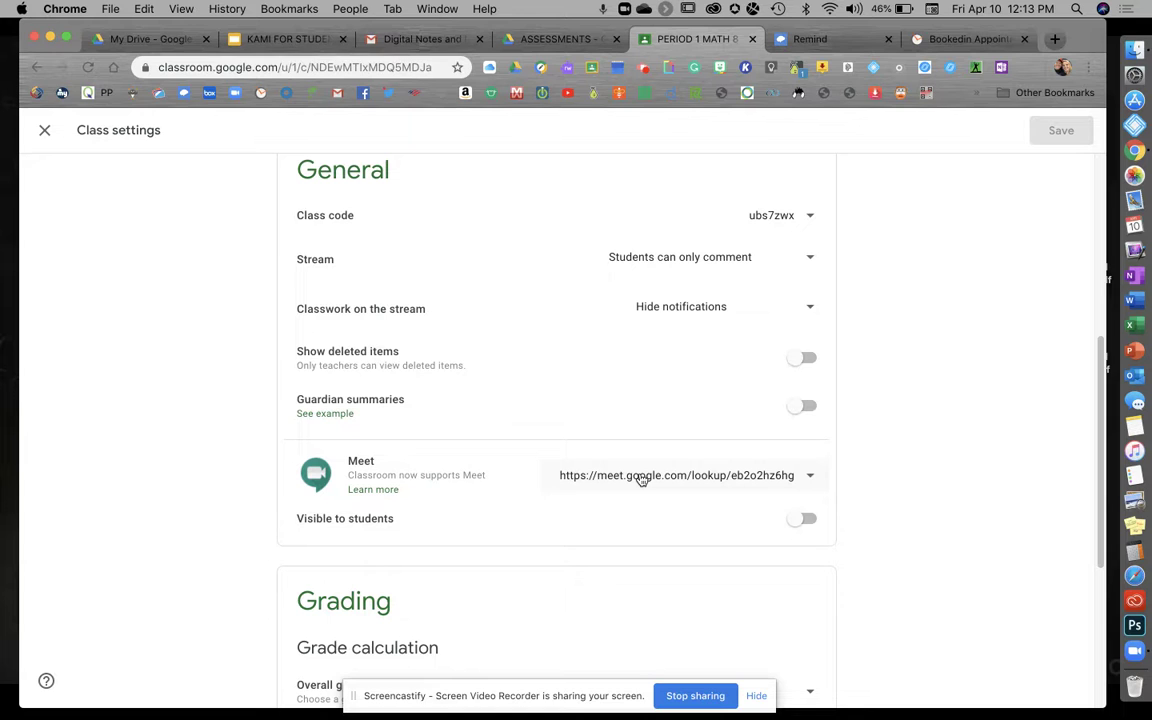
scroll(642, 480, "up", 7)
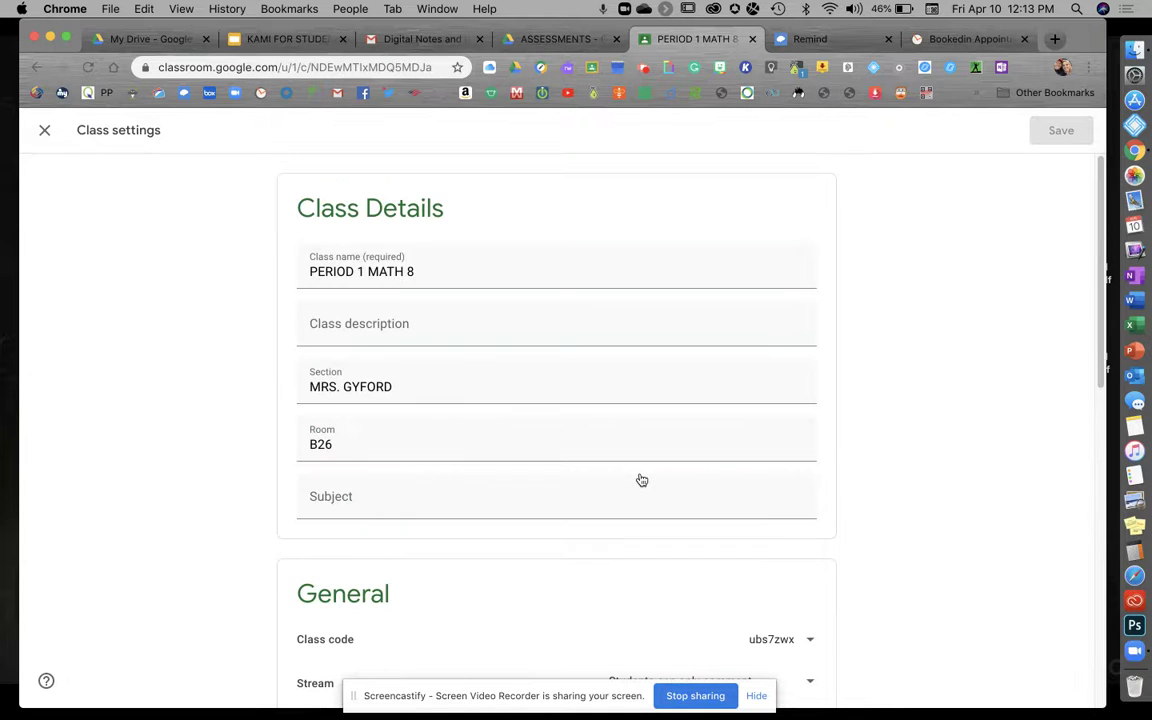
Step: Leave the settings and switch to the PERIOD 2 MATH 8 class stream
left_click(44, 135)
left_click(47, 133)
left_click(131, 368)
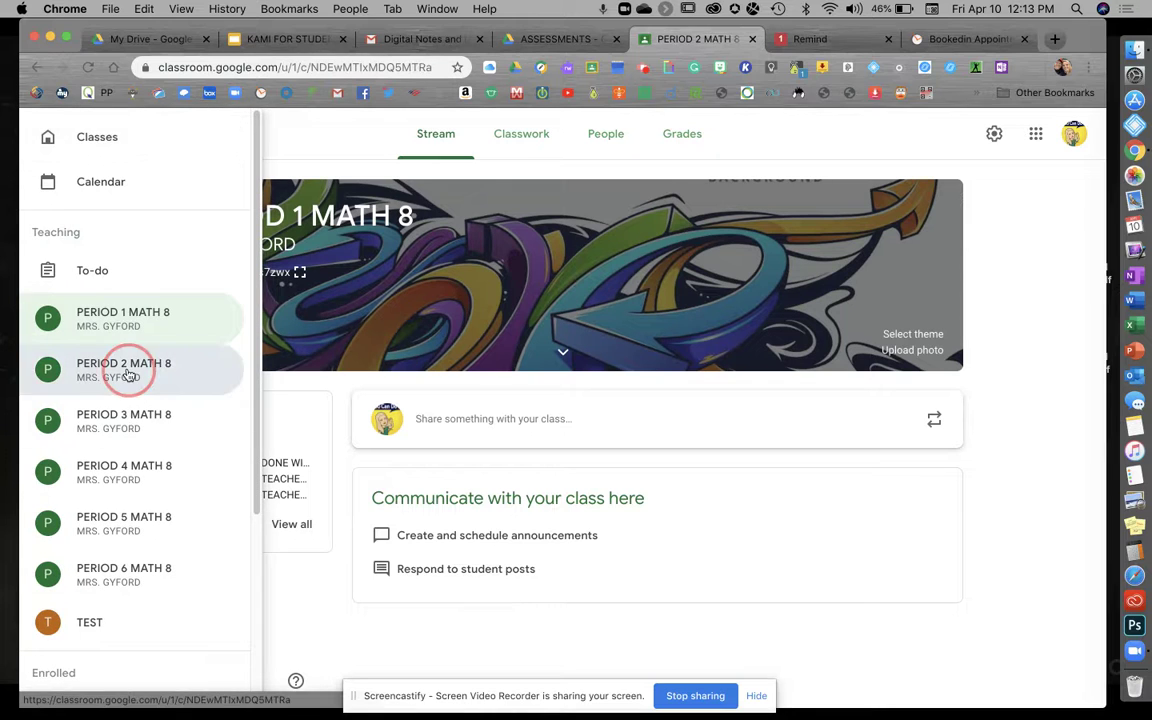
Step: Generate a Meet link in PERIOD 2 MATH 8's class settings and save it
left_click(994, 137)
scroll(876, 288, "down", 5)
scroll(876, 291, "down", 1)
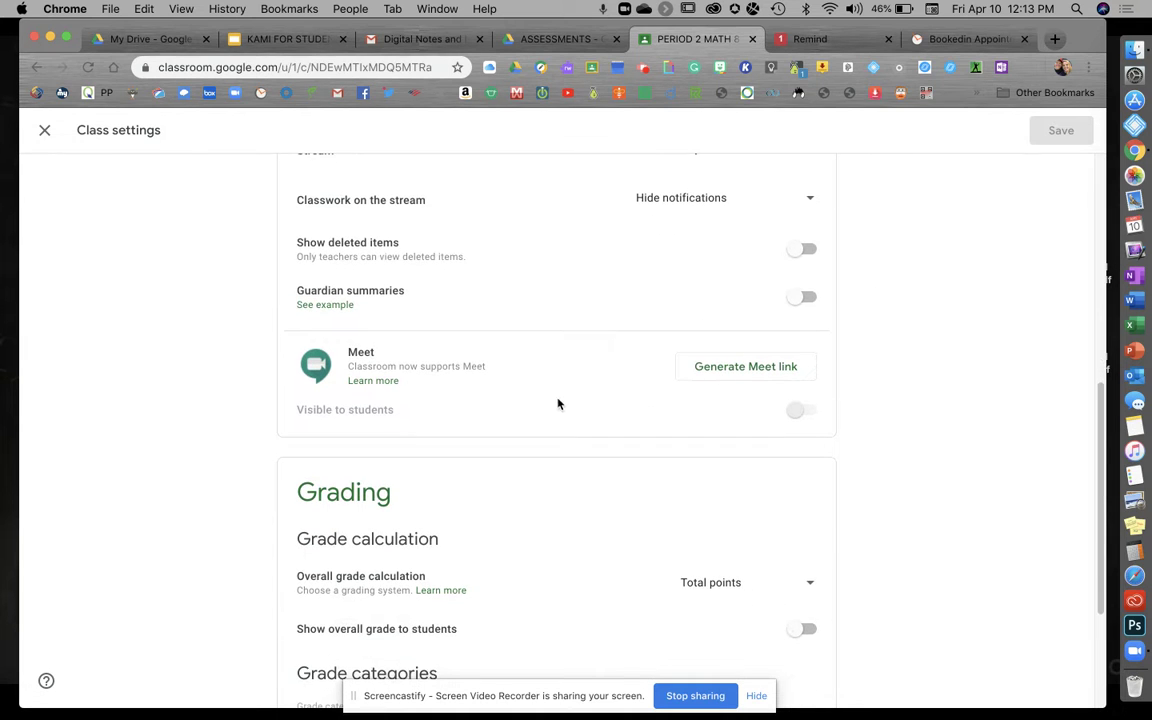
left_click(764, 367)
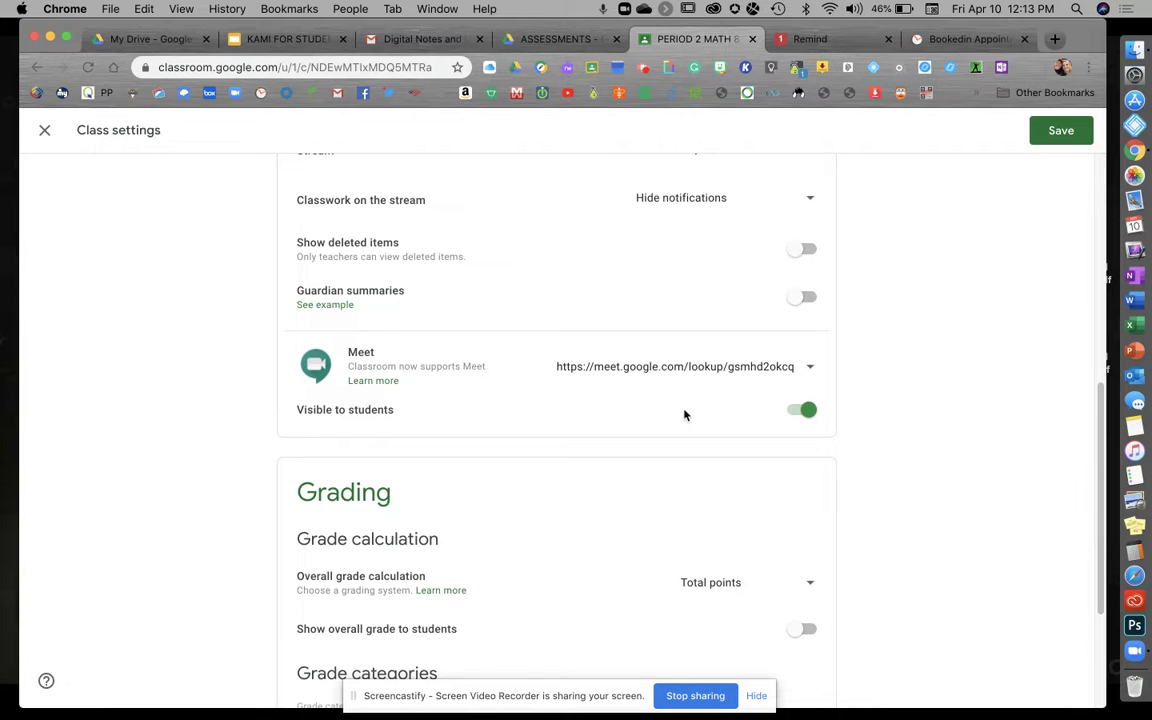
scroll(684, 414, "up", 10)
left_click(1067, 129)
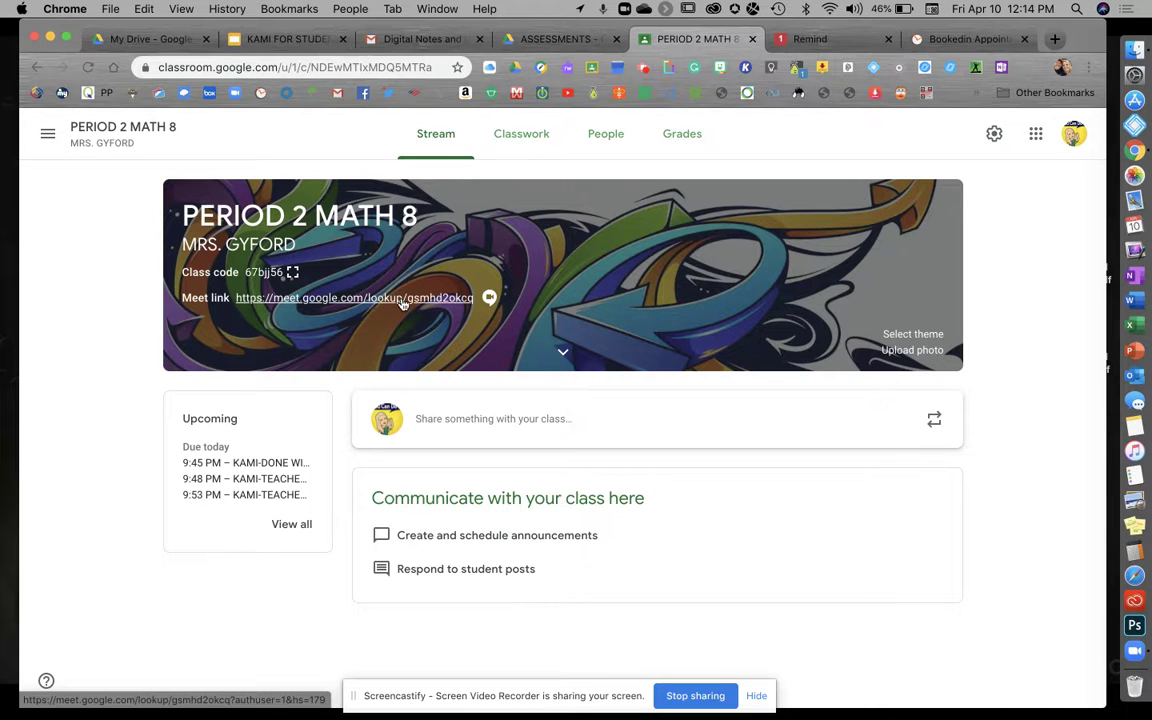
Step: Switch off 'Visible to students' for PERIOD 2 MATH 8's Meet link and save
left_click(995, 137)
scroll(918, 442, "down", 5)
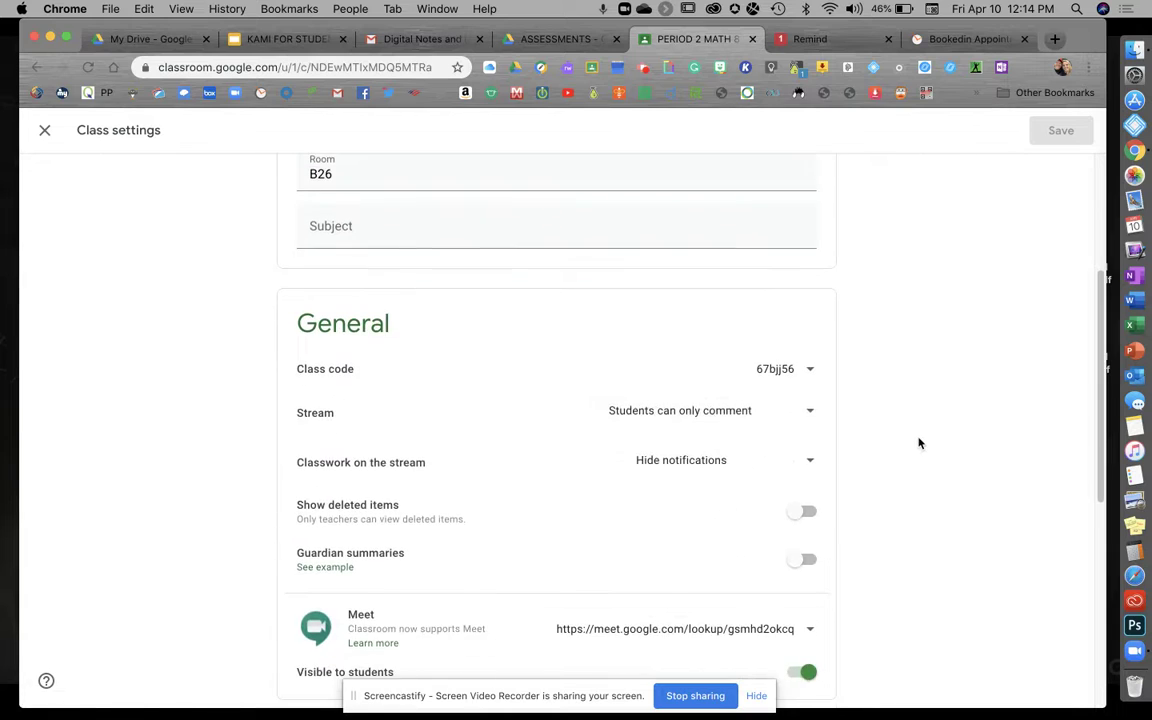
left_click(799, 514)
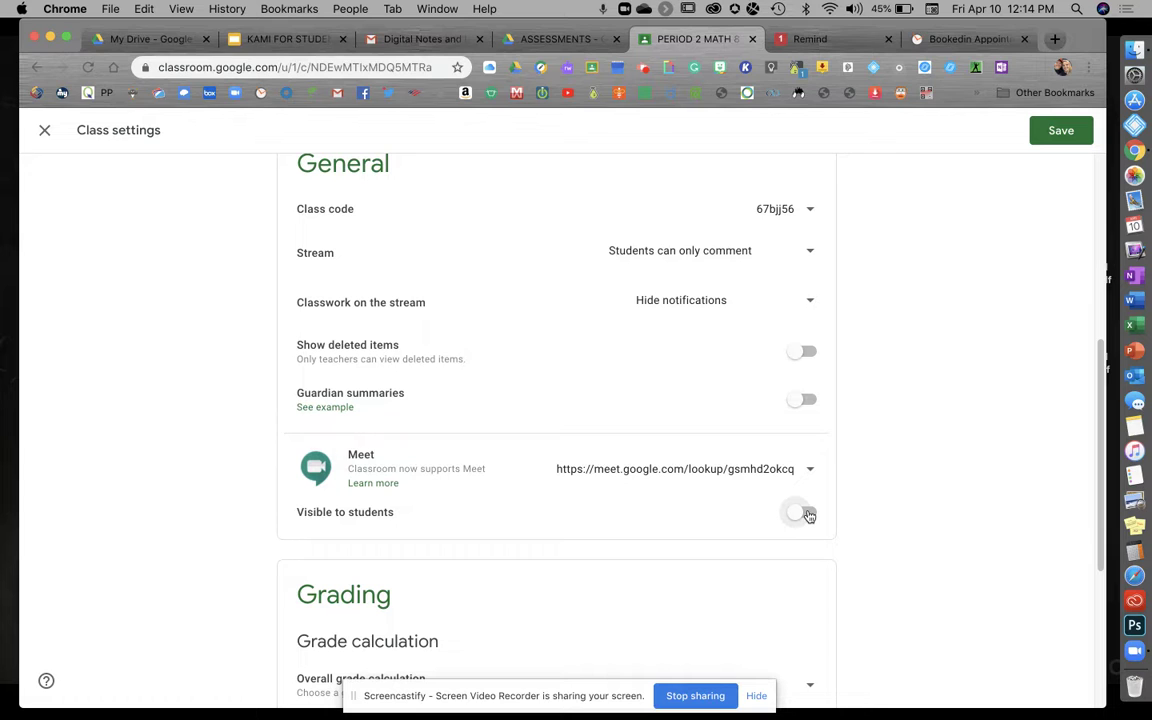
left_click(1049, 130)
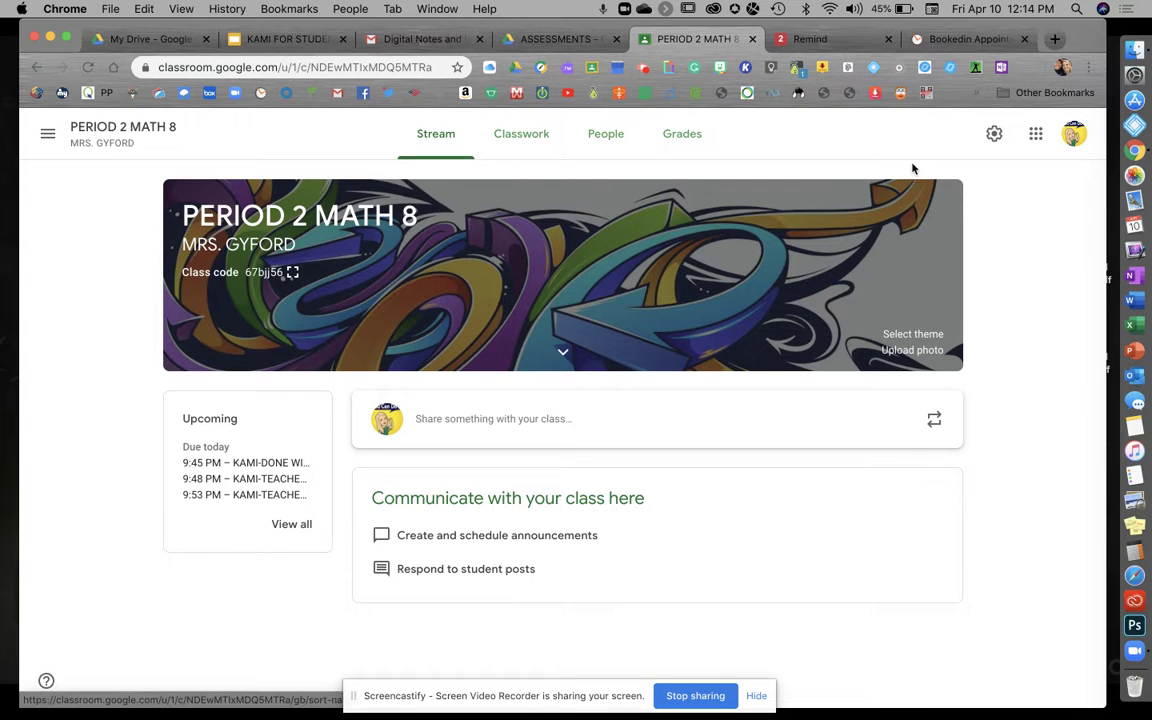
Step: Copy PERIOD 2 MATH 8's Meet link from settings and start a new class post
left_click(995, 136)
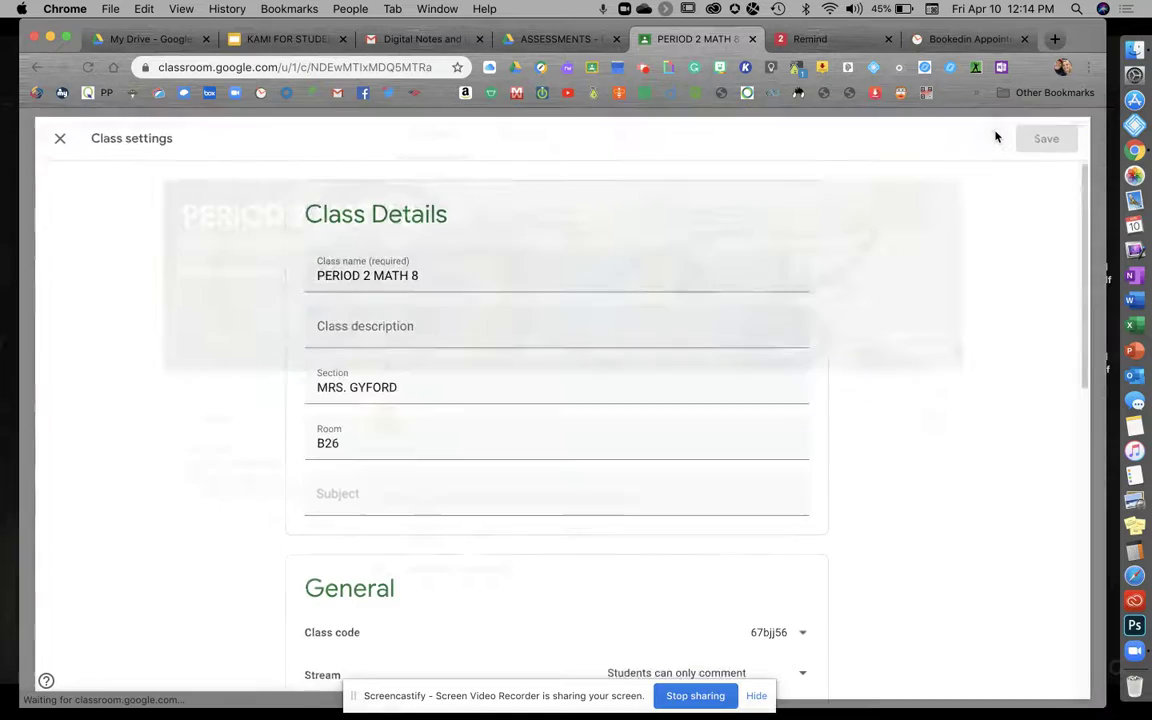
scroll(947, 378, "down", 5)
scroll(947, 378, "down", 1)
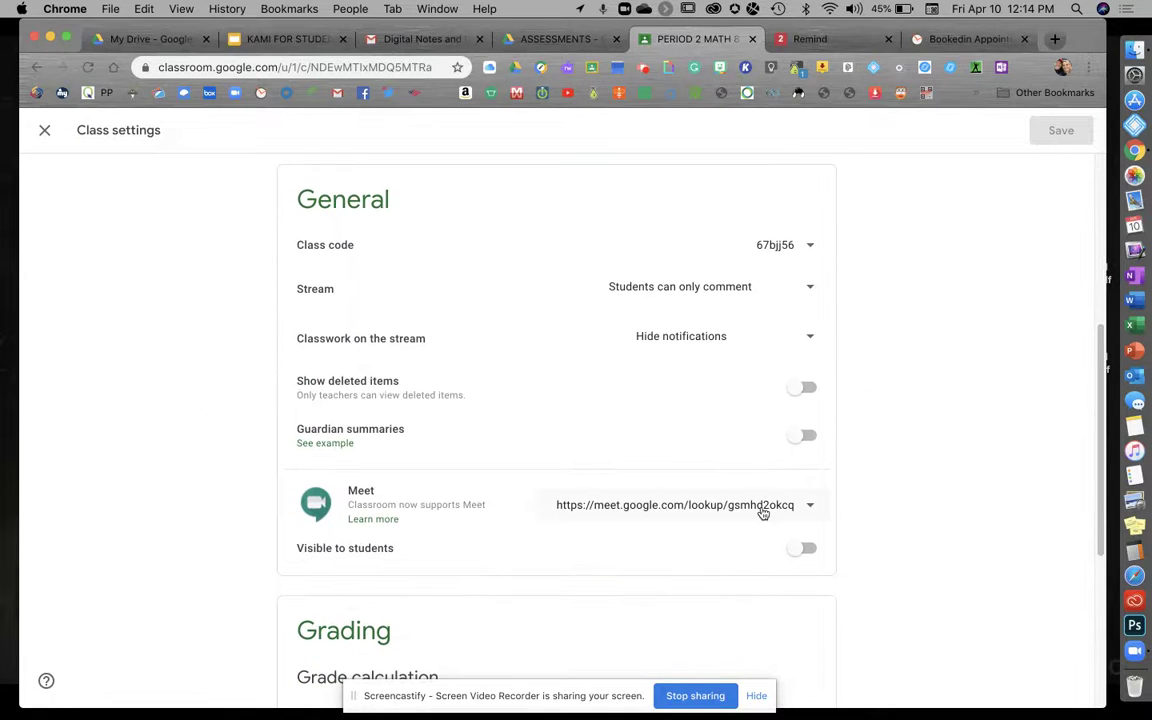
left_click(762, 512)
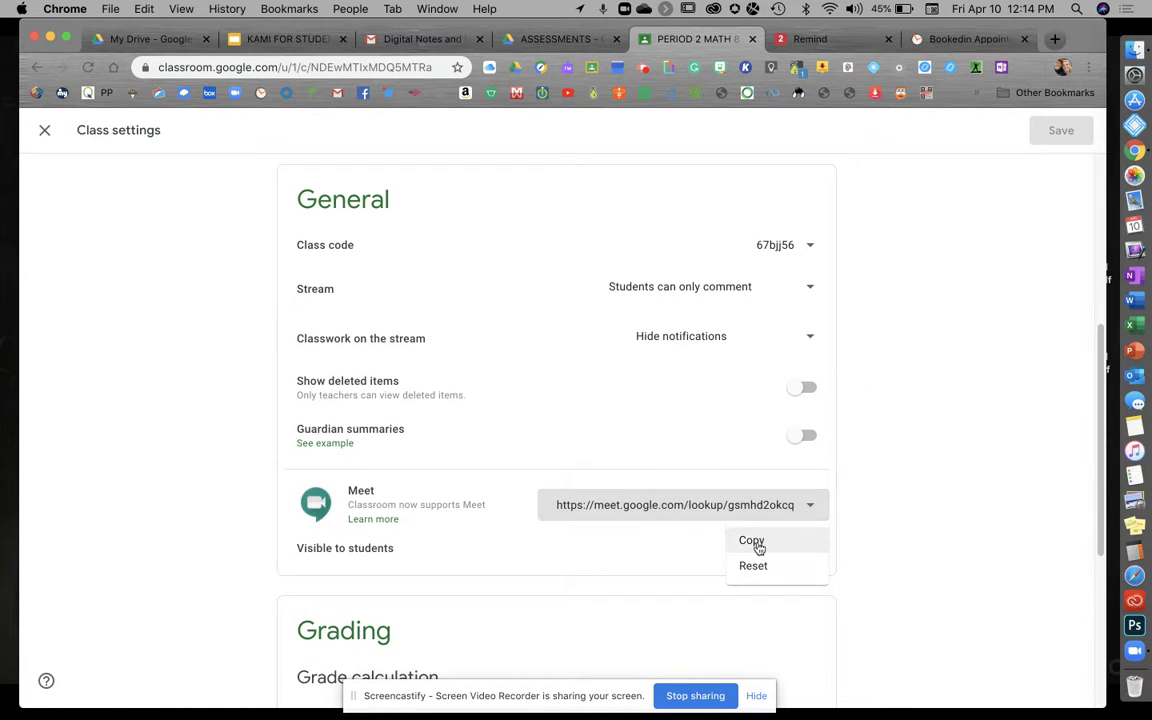
left_click(758, 544)
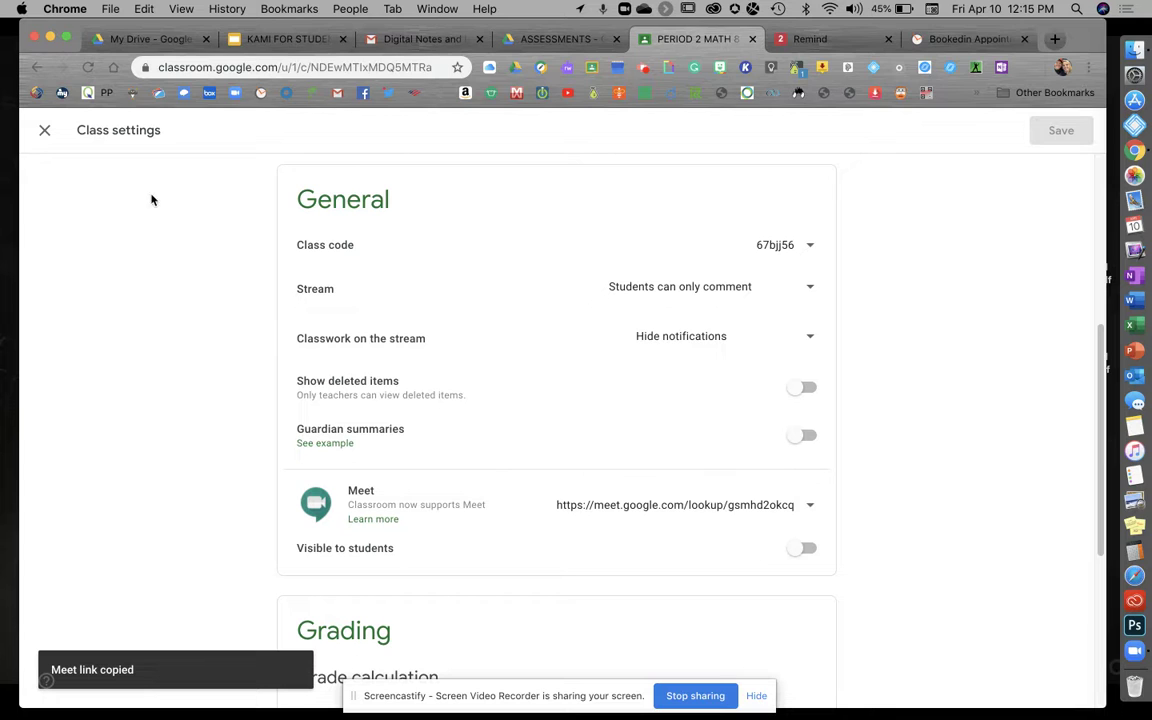
left_click(44, 130)
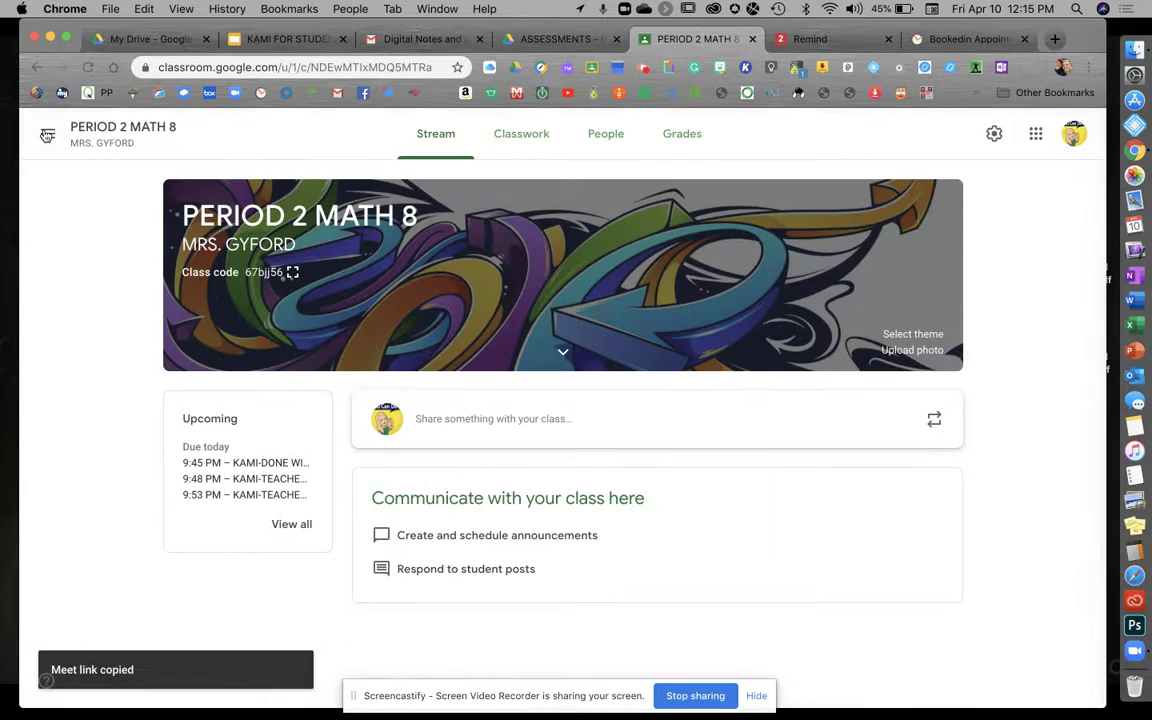
left_click(481, 419)
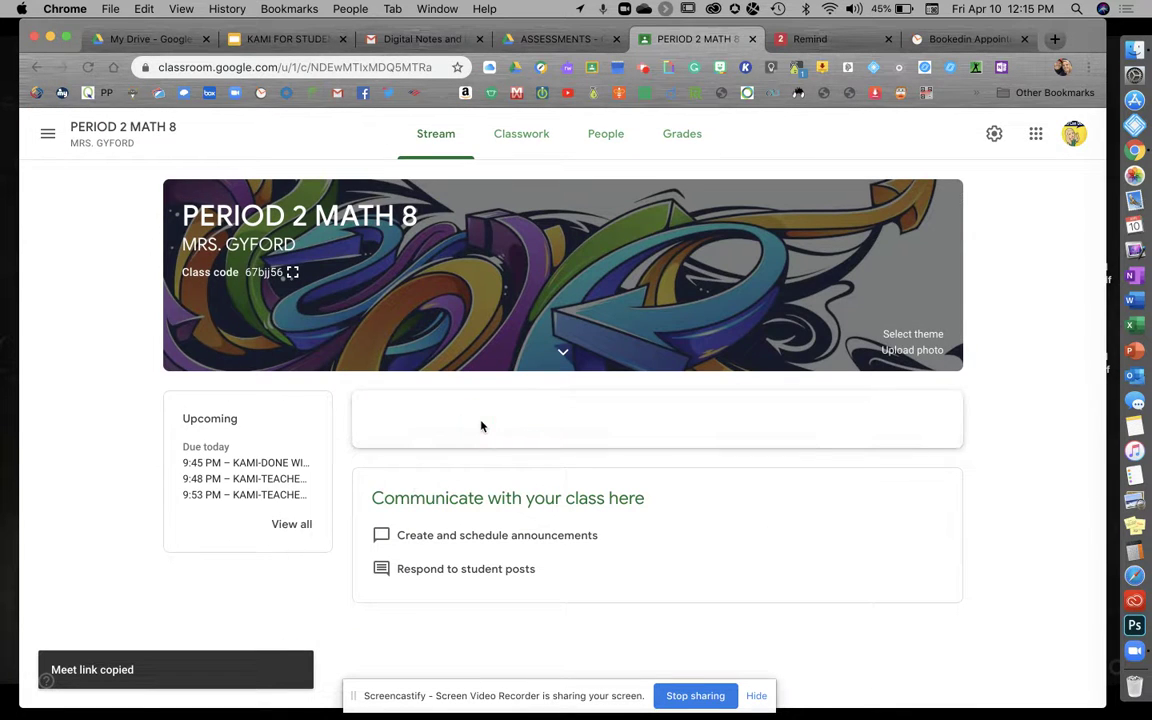
Step: Paste the Meet link into a post addressed to PERIOD 1, 3, 4, 5 and 6 MATH 8
key("super+v")
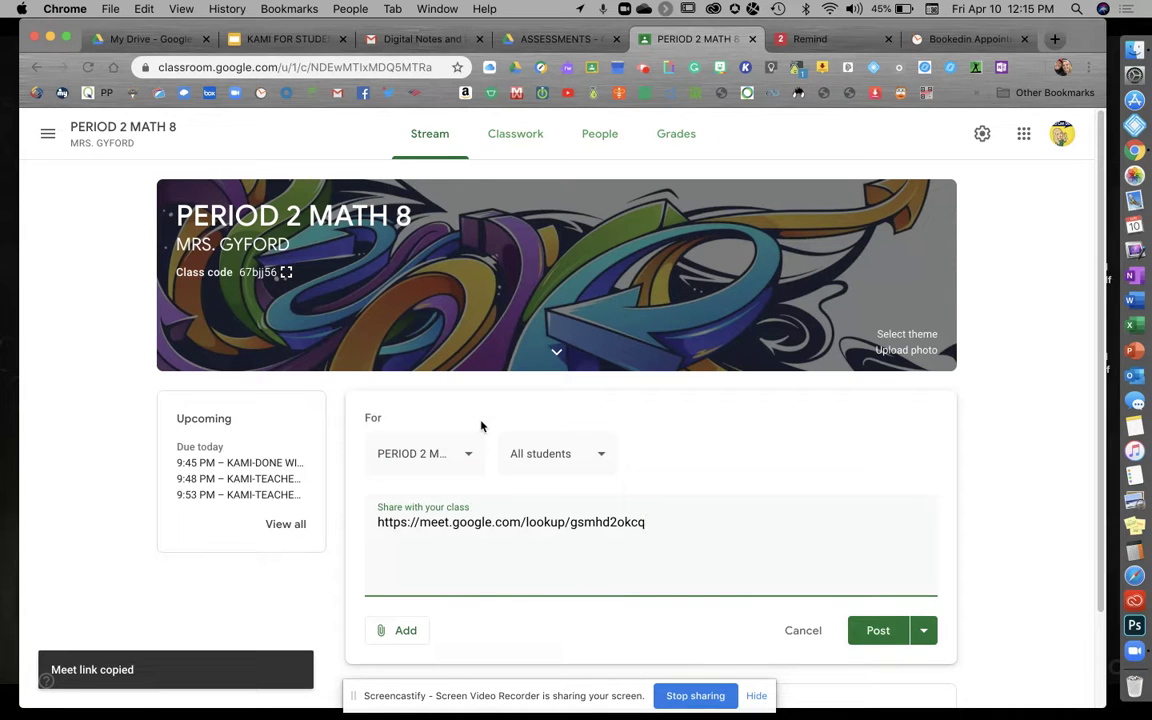
left_click(452, 445)
left_click(419, 445)
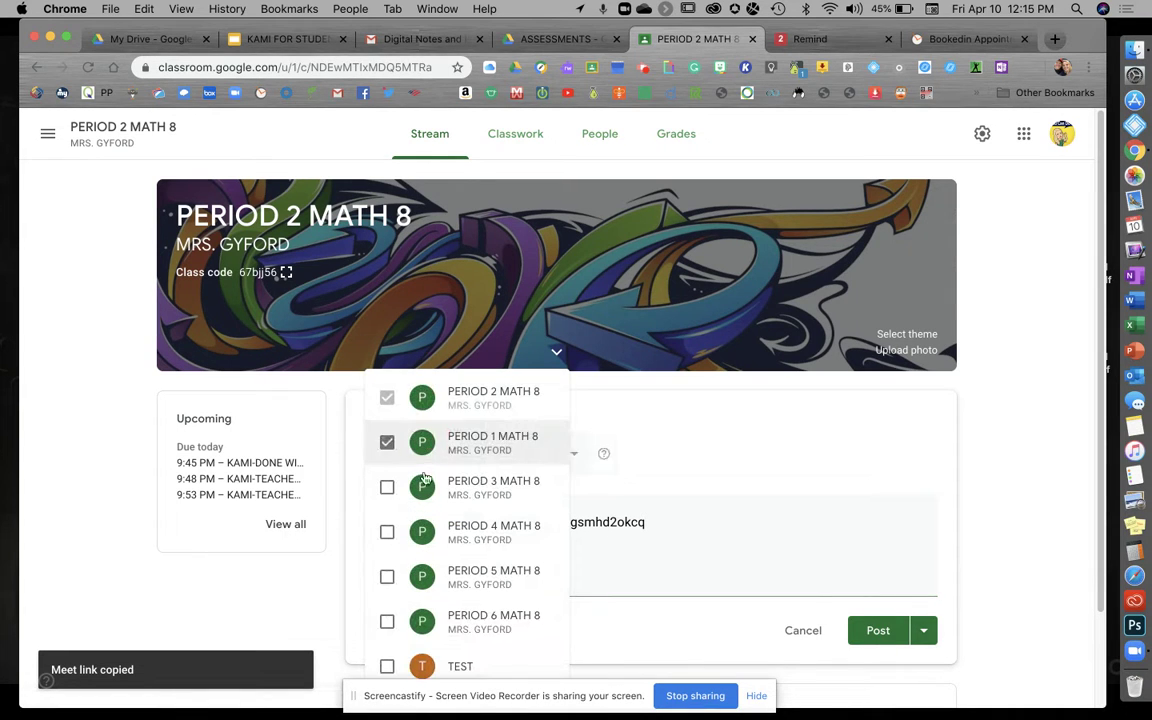
left_click(421, 488)
left_click(423, 531)
left_click(423, 576)
left_click(423, 619)
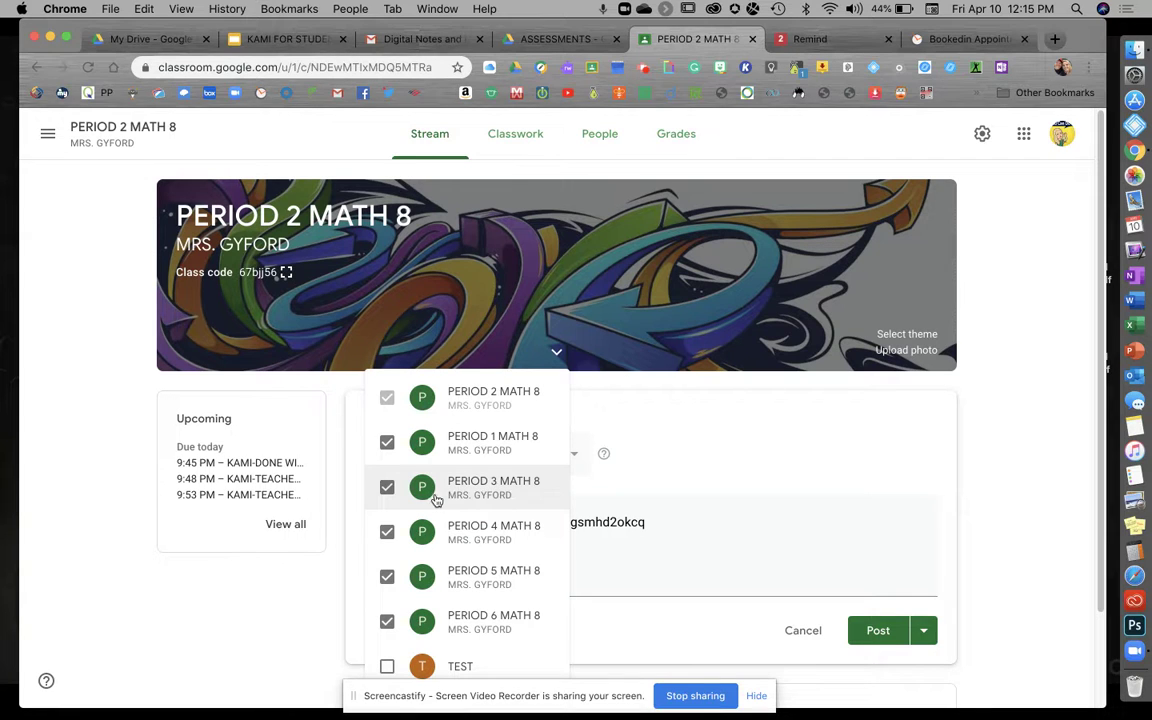
left_click(673, 590)
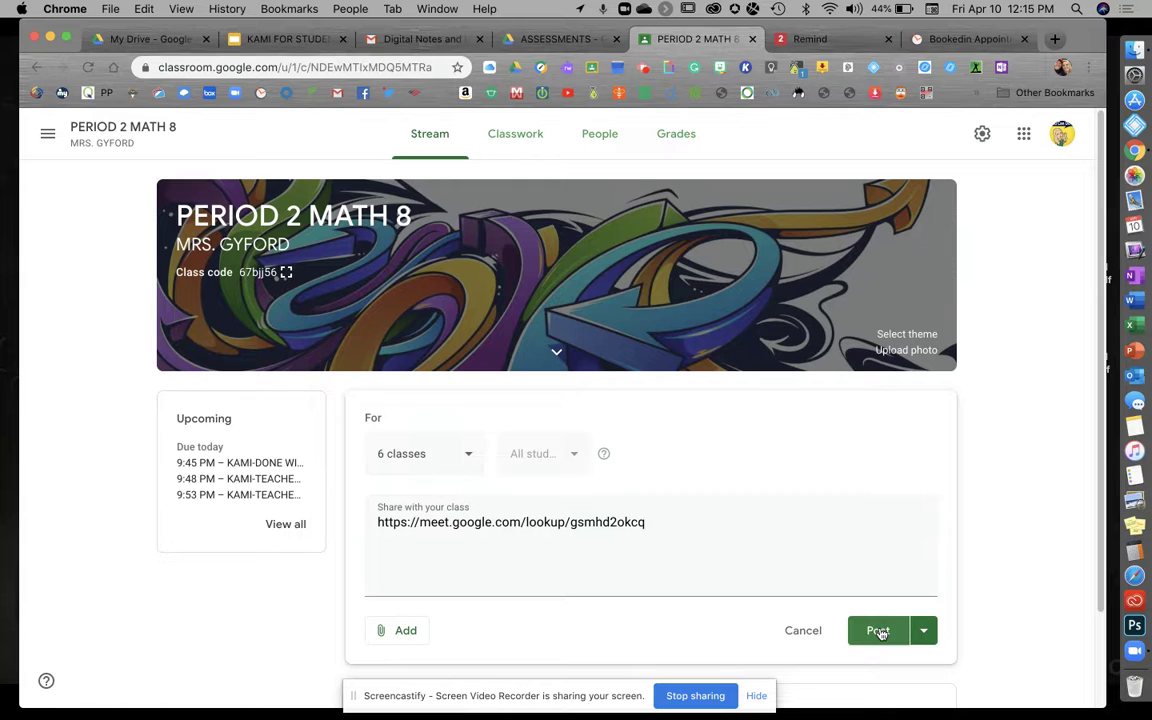
Step: Close the posting options and cancel the announcement without posting it
left_click(924, 631)
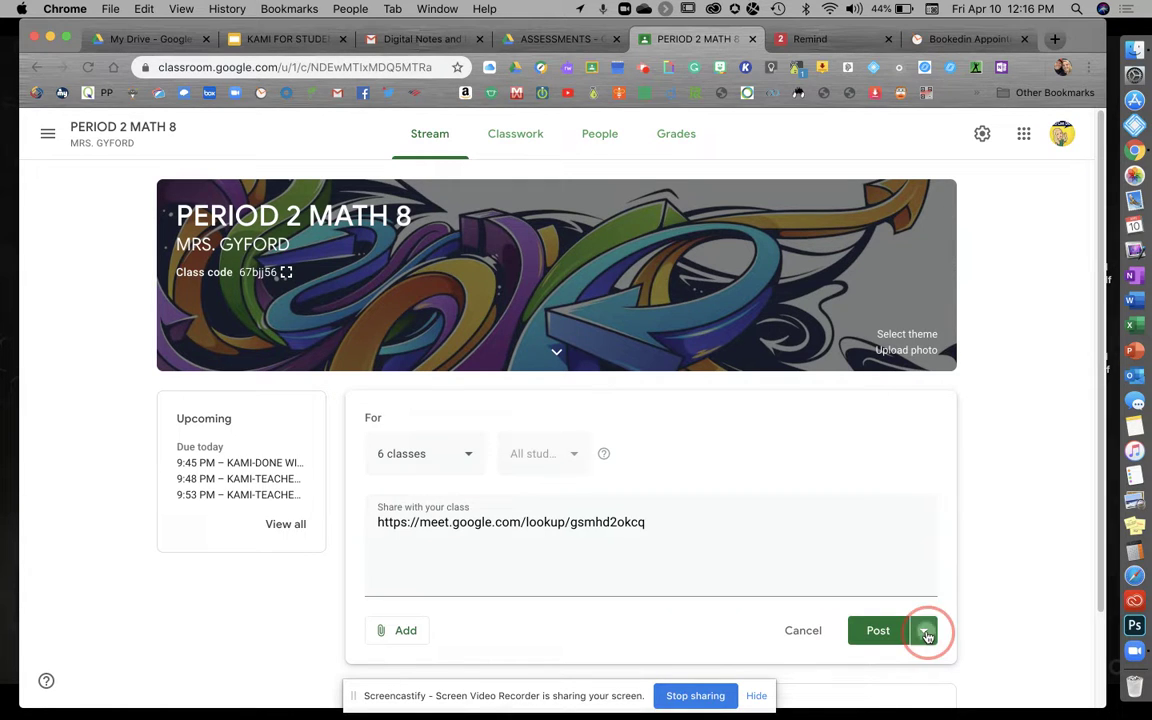
left_click(913, 552)
scroll(913, 552, "down", 2)
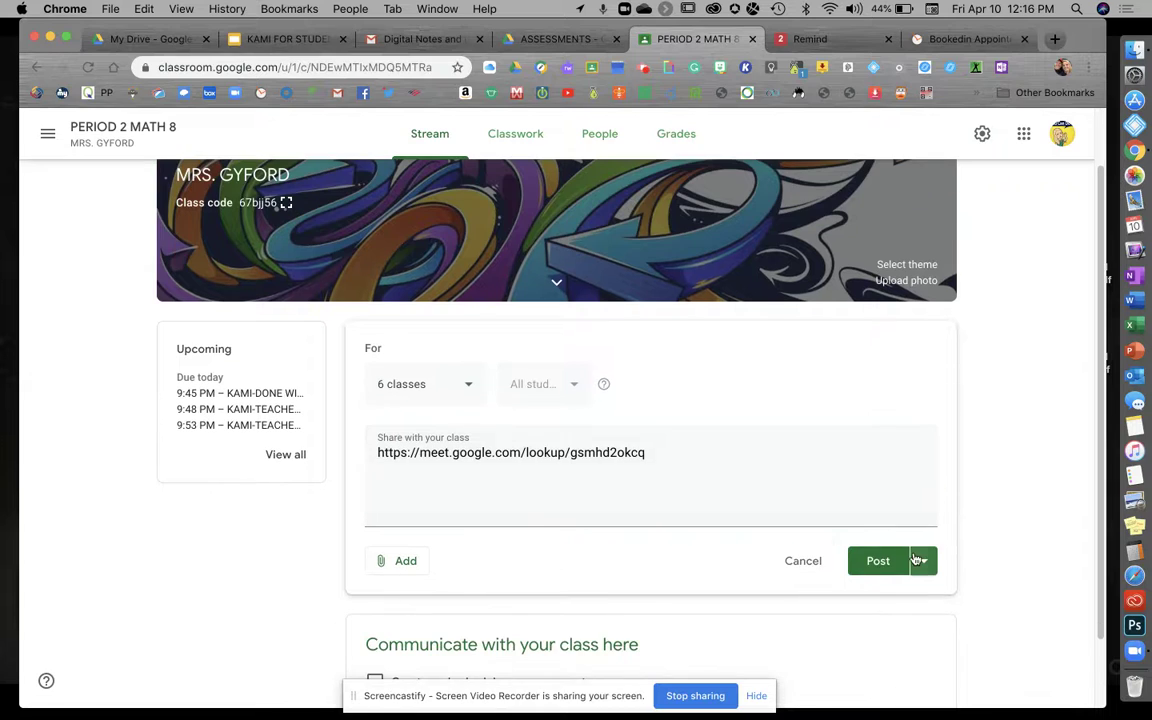
left_click(806, 566)
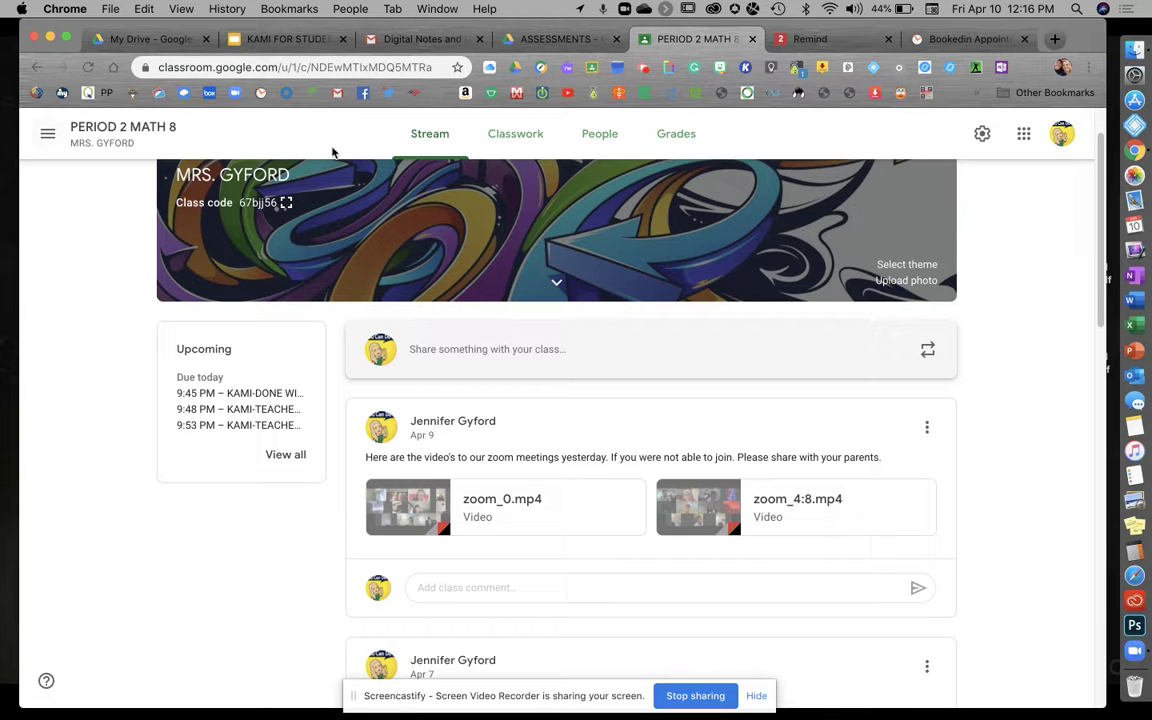
Step: Create a new class named 'Calling Home' from the Classes overview
left_click(47, 133)
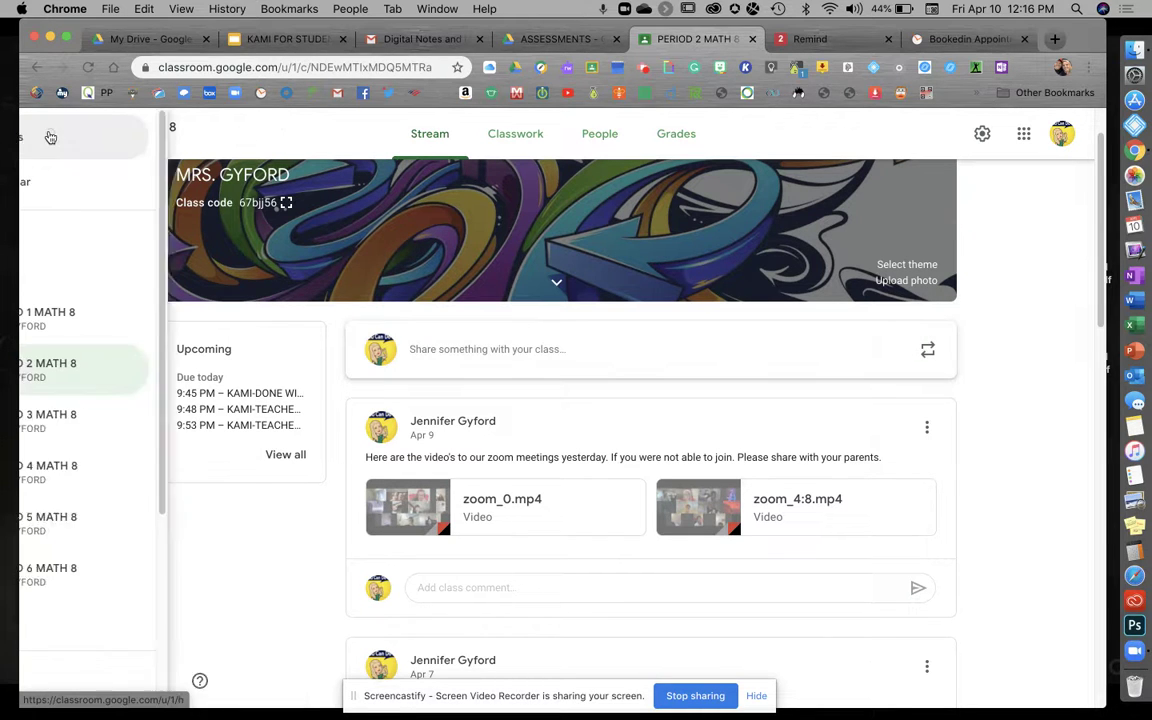
left_click(66, 138)
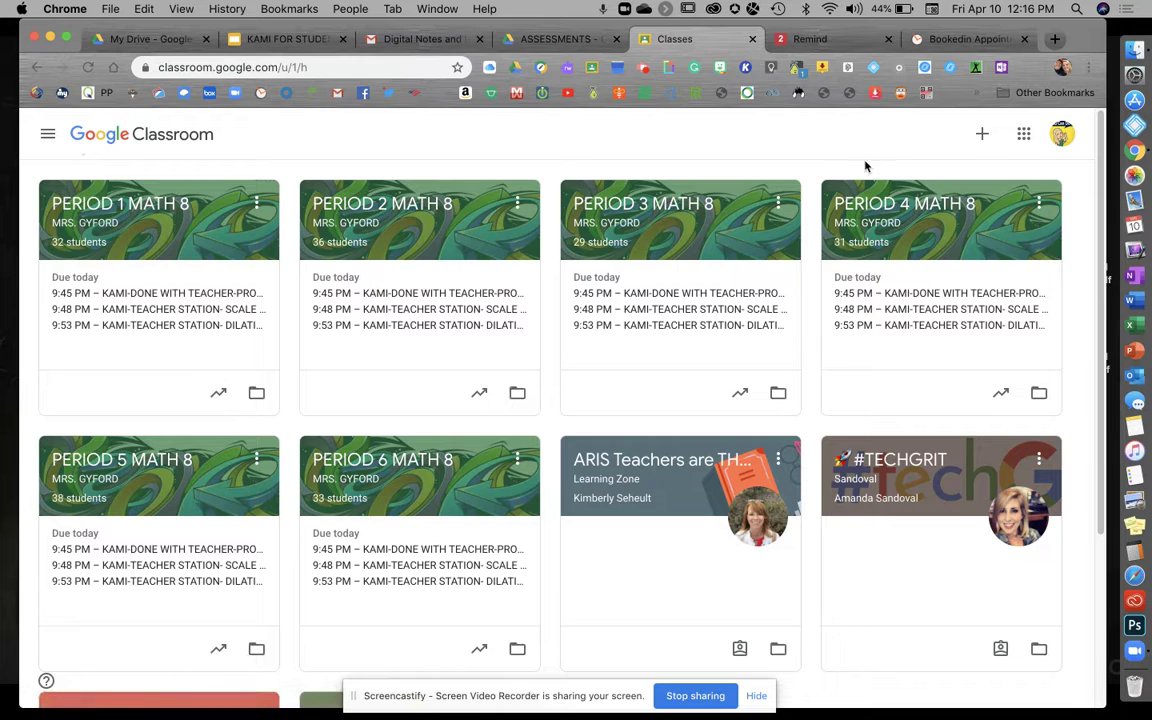
left_click(984, 138)
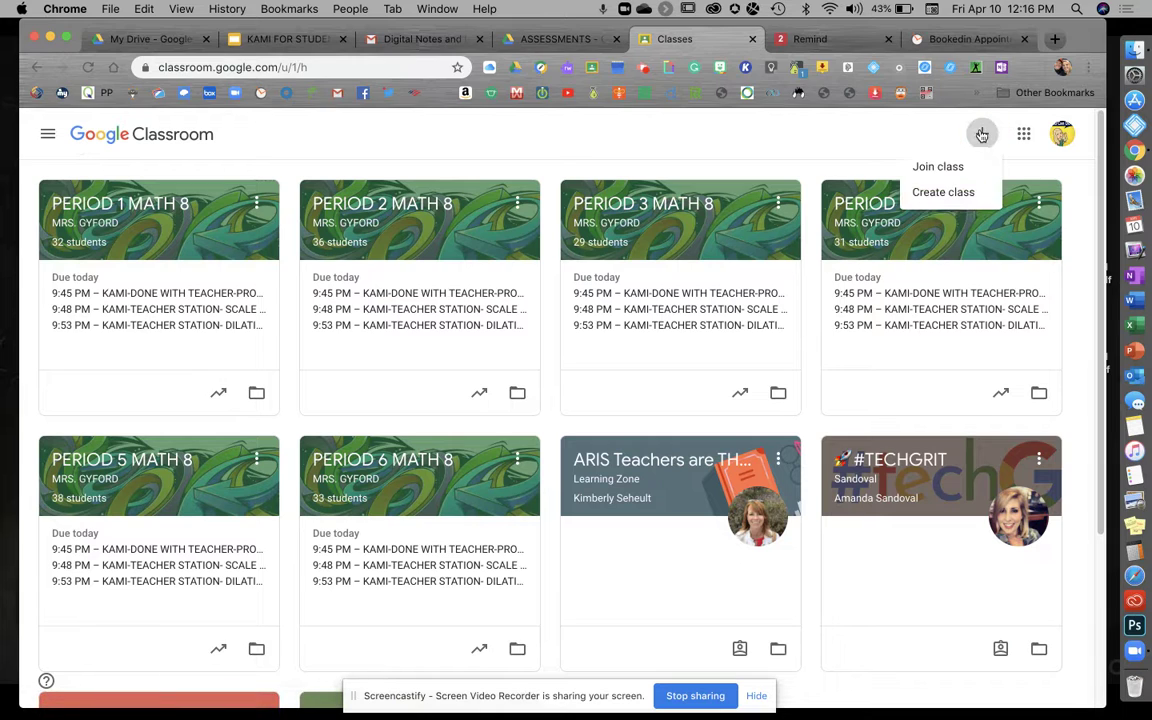
left_click(945, 195)
type("Calling H")
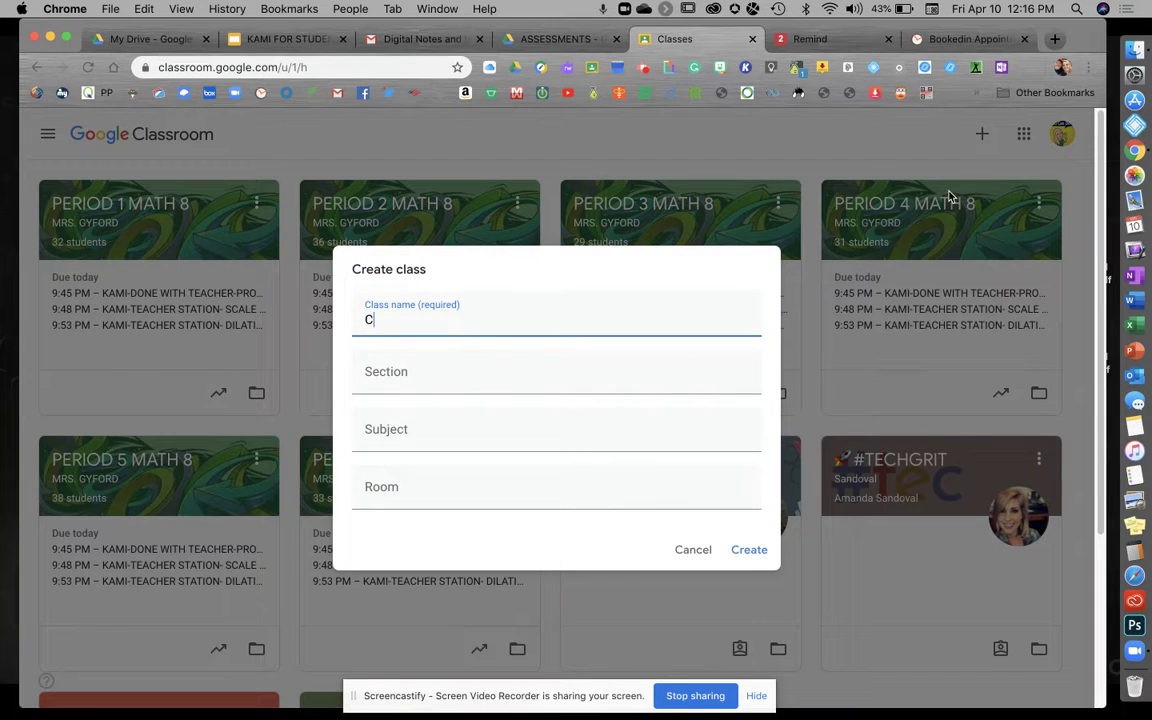
type("ome")
left_click(740, 551)
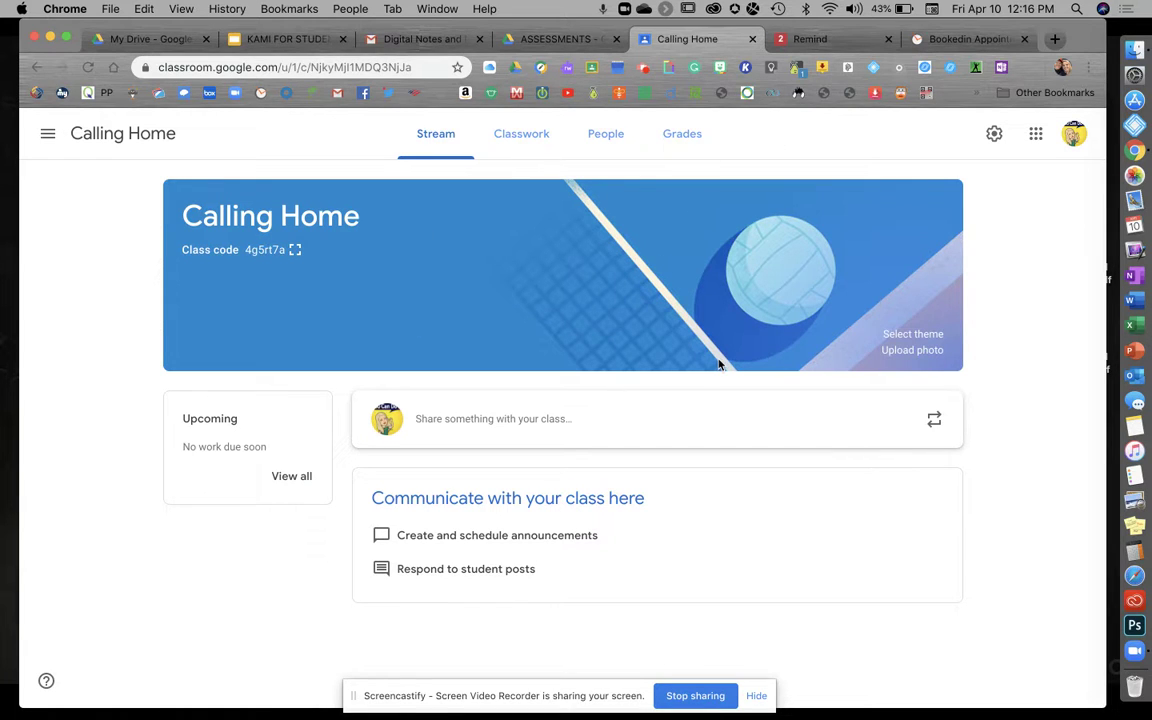
Step: Generate and save a Meet link for Calling Home, then open it from the banner
left_click(994, 135)
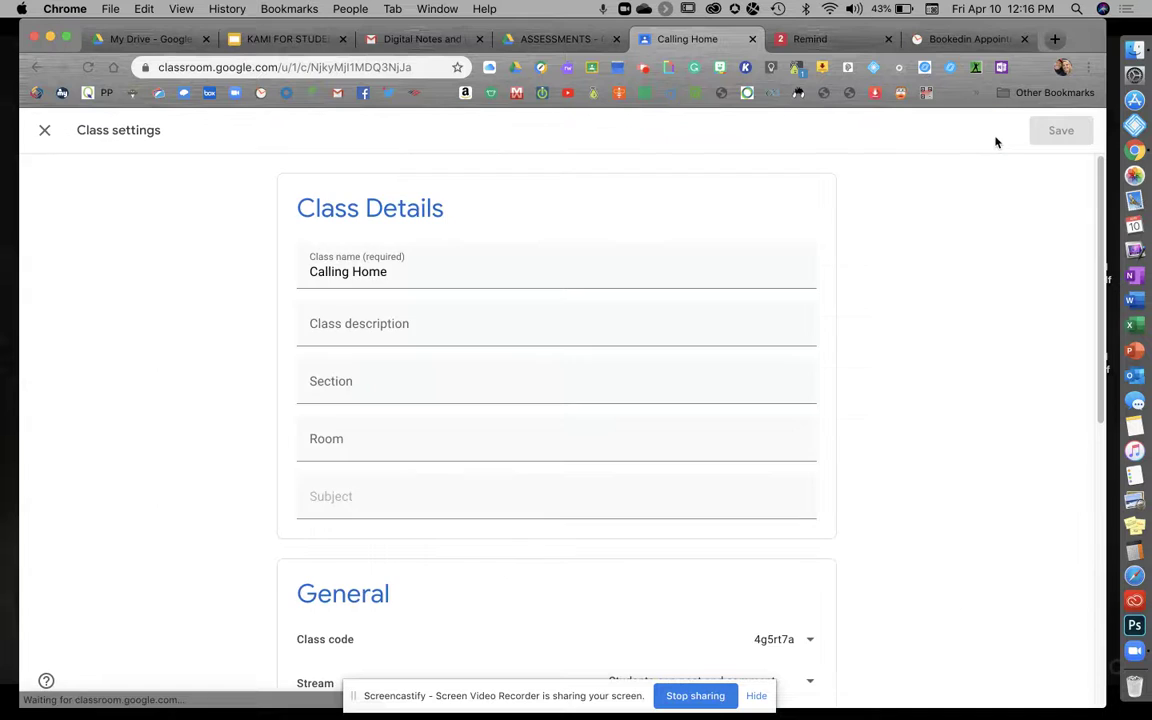
scroll(908, 419, "down", 3)
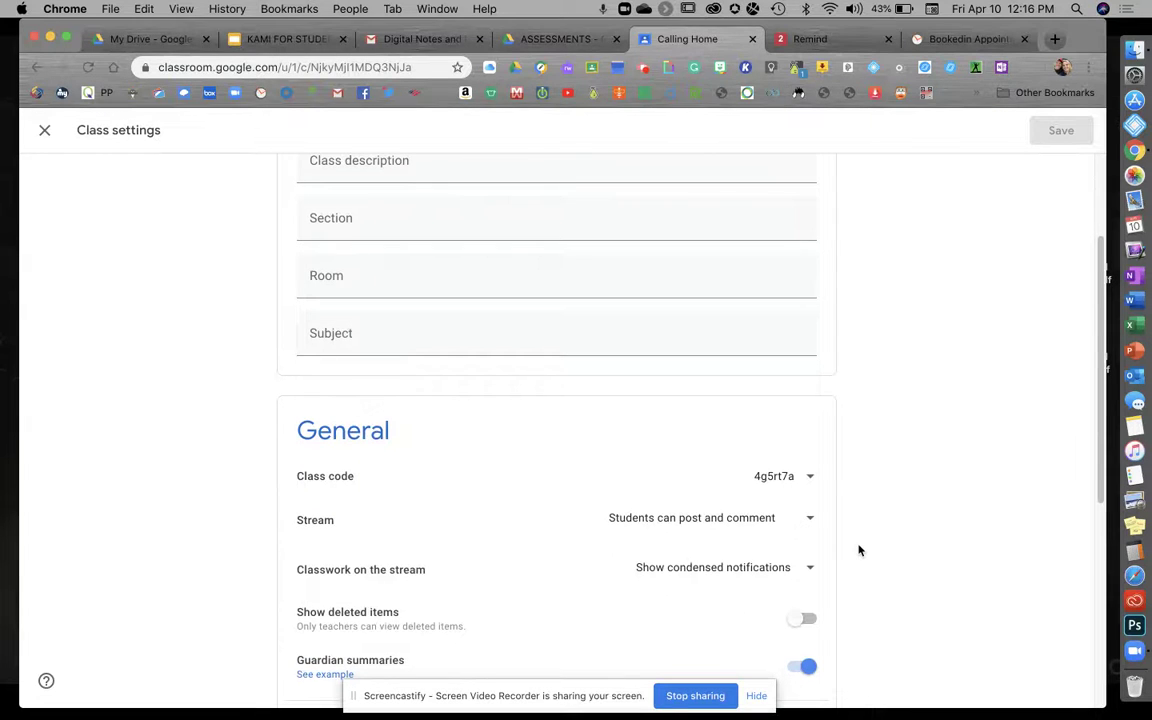
scroll(859, 545, "down", 3)
left_click(759, 603)
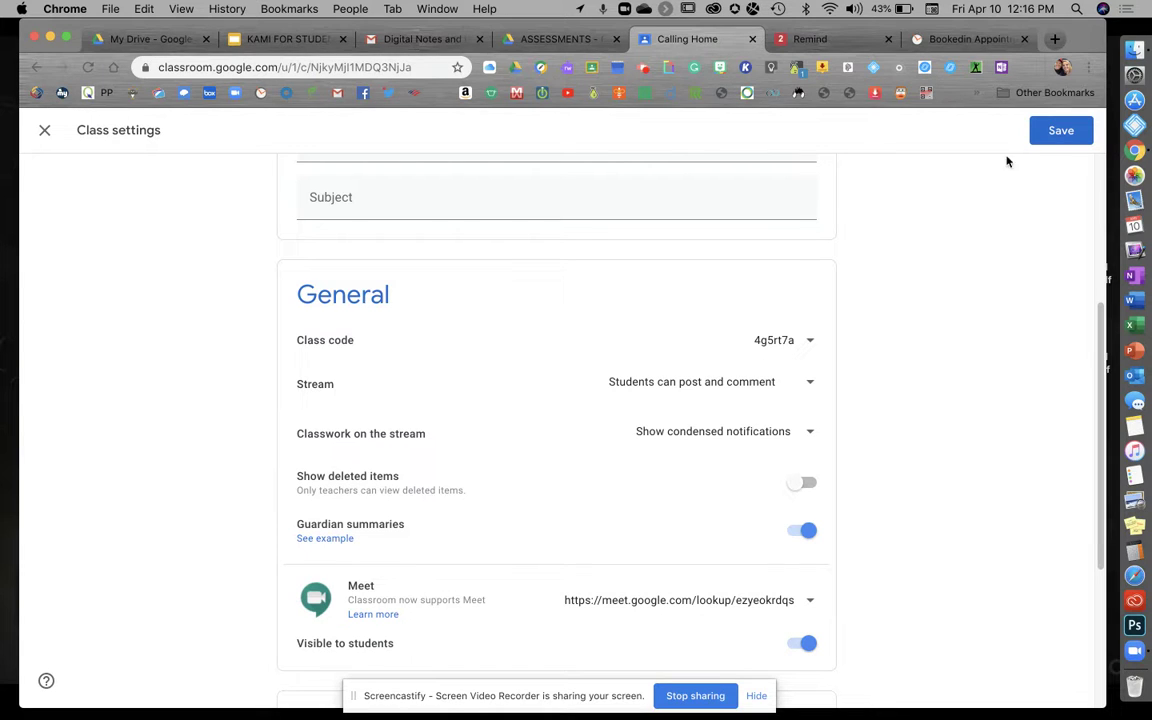
left_click(1058, 130)
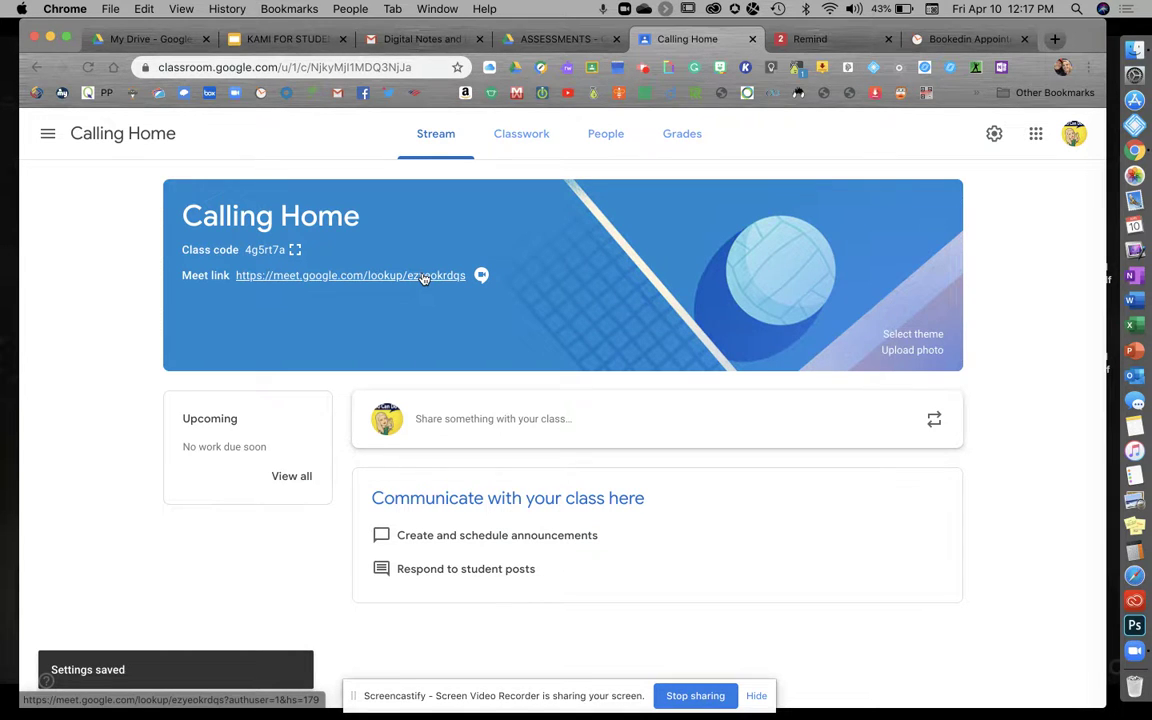
left_click(423, 278)
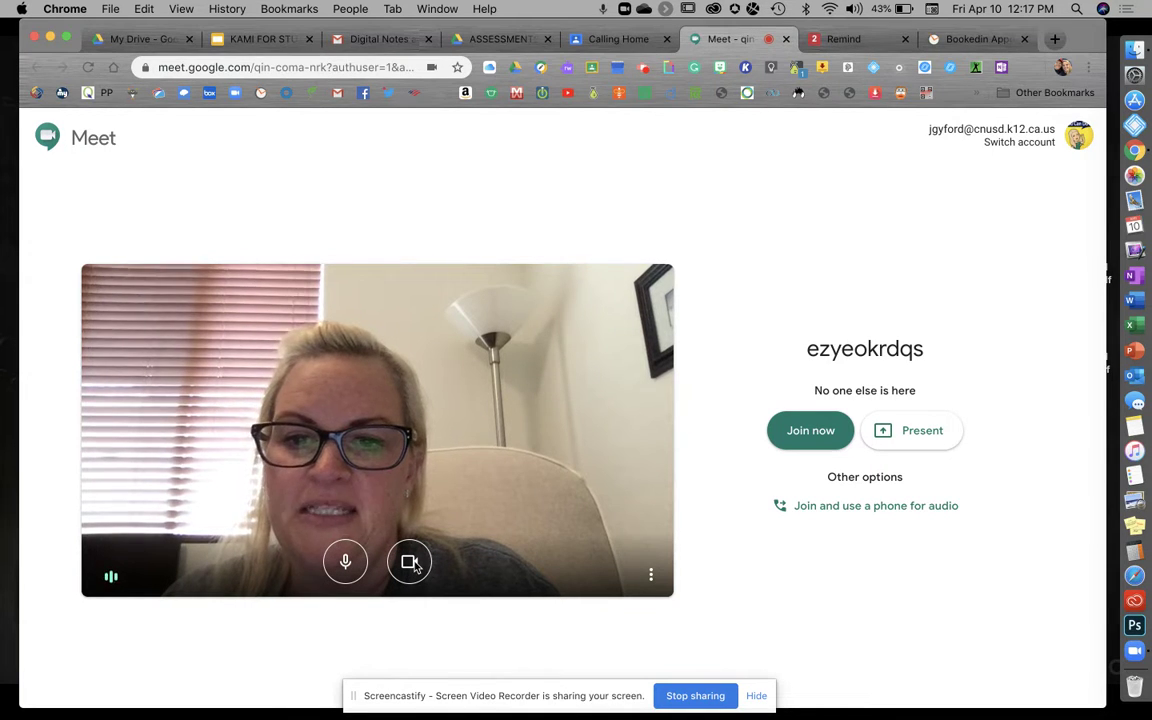
Step: Turn the camera off in the Meet preview and join the Calling Home meeting
left_click(410, 563)
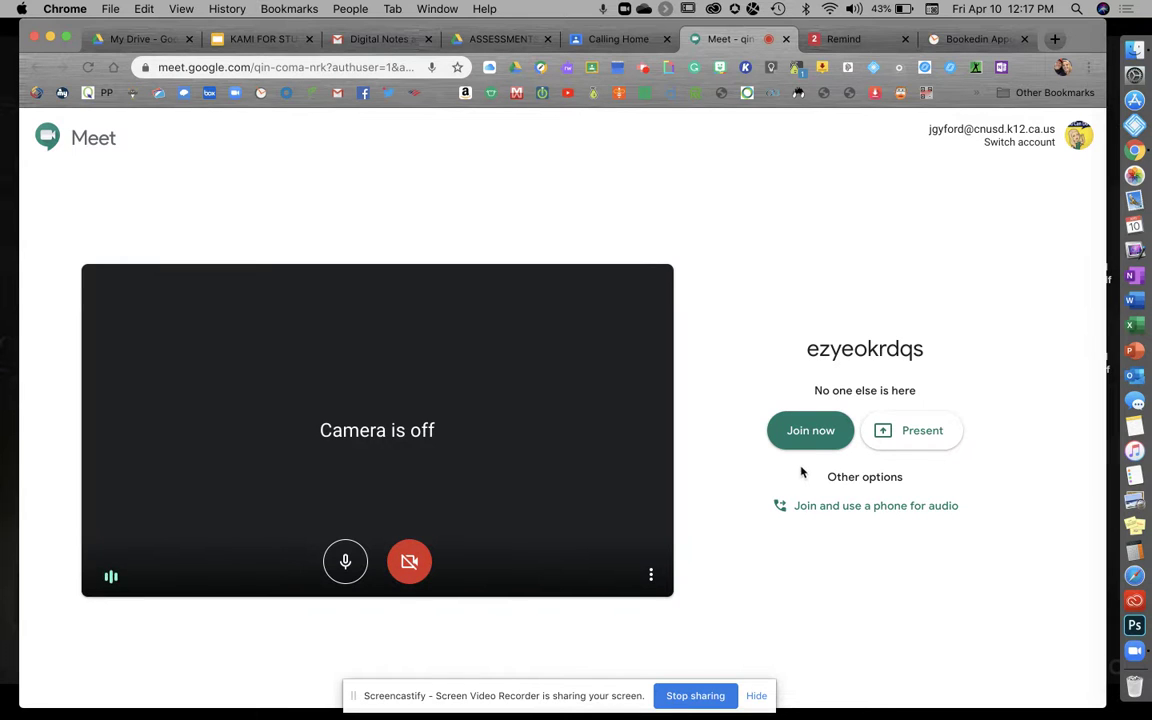
left_click(810, 436)
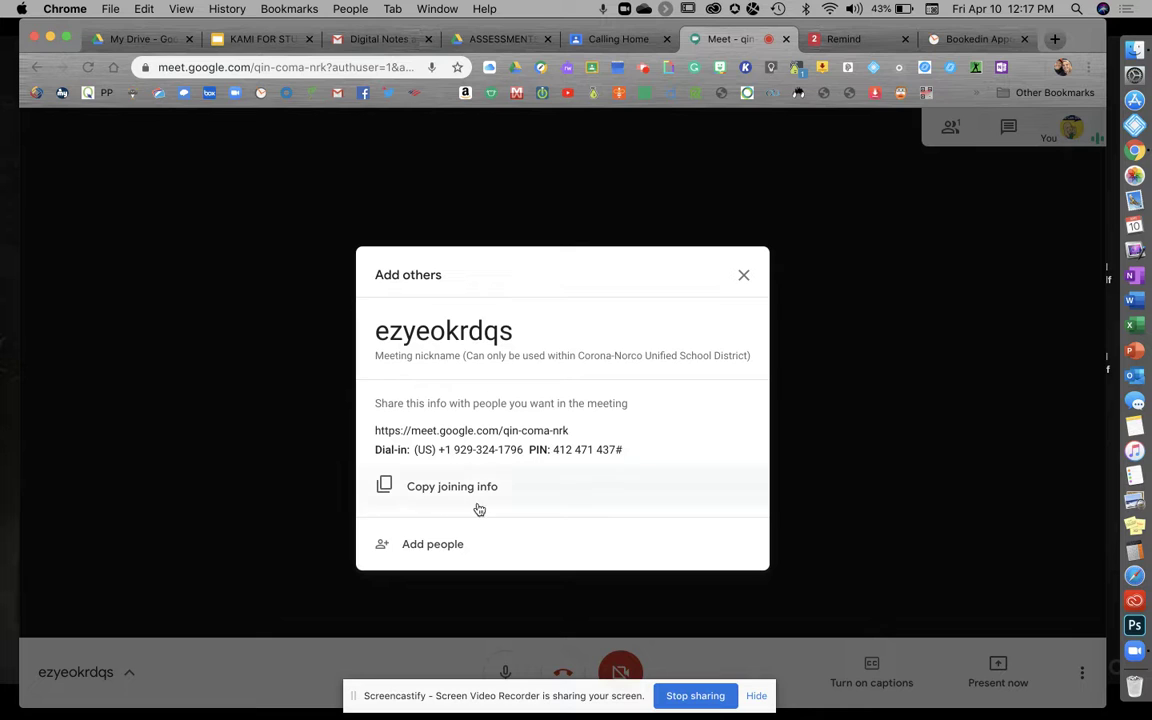
Step: Enter a phone number under Add people's Call option, then close the window without dialing
left_click(424, 546)
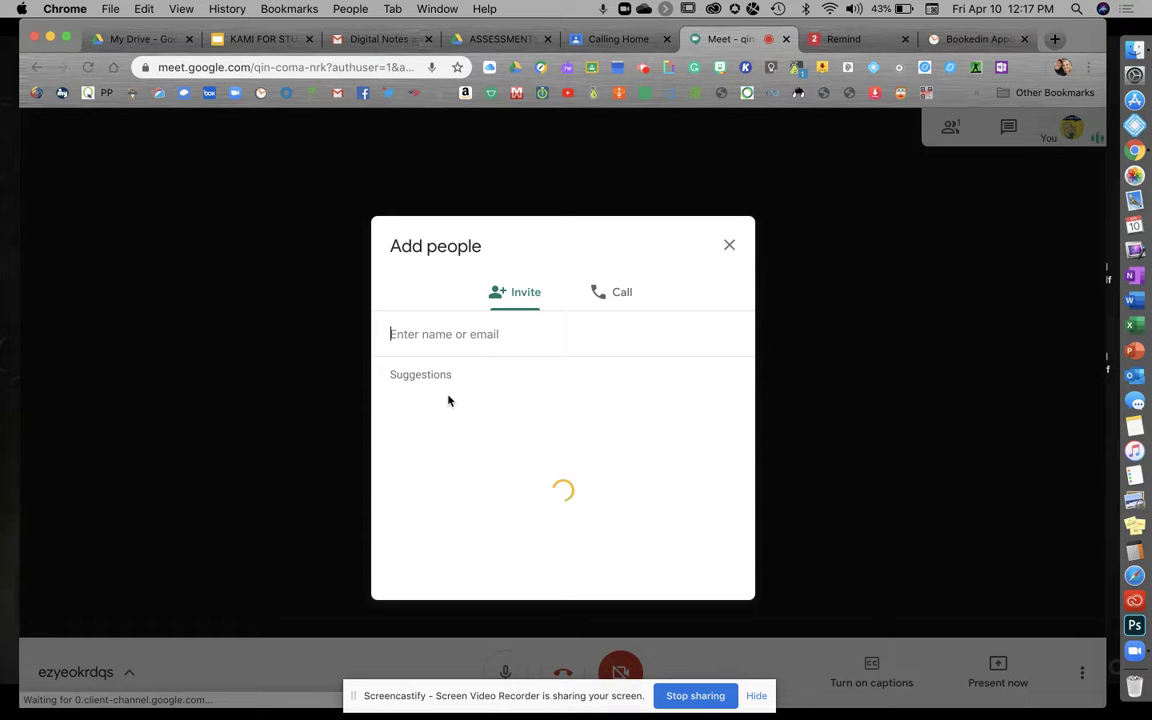
left_click(604, 297)
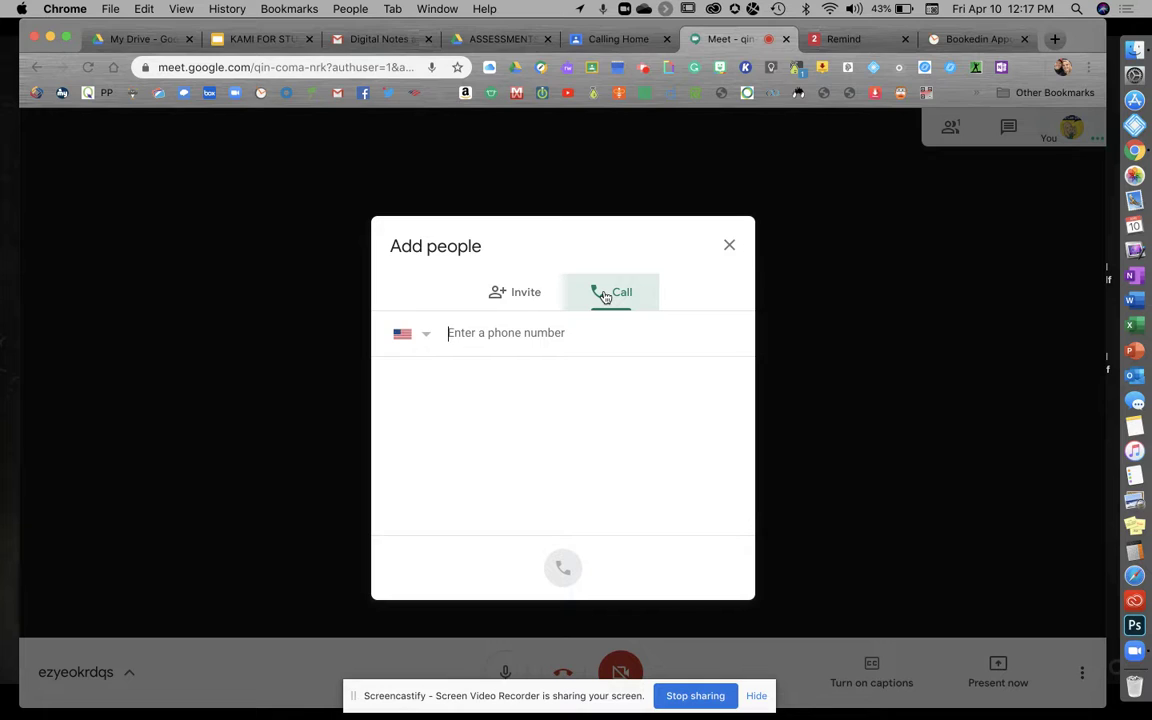
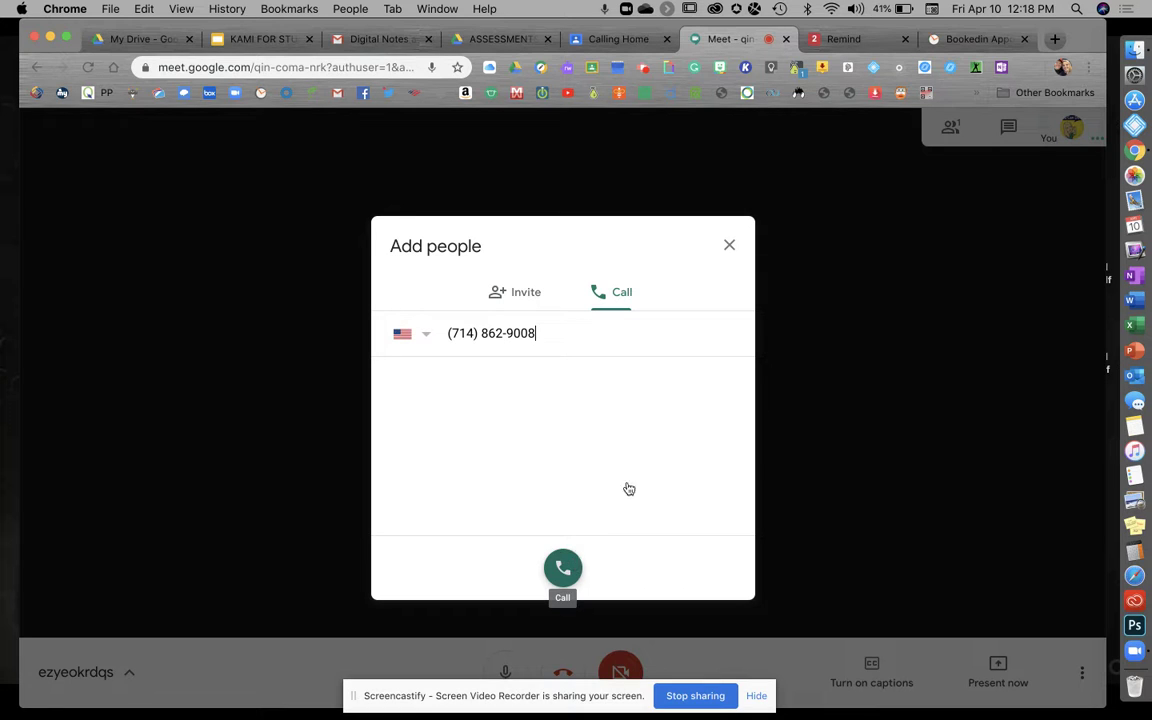
left_click(730, 246)
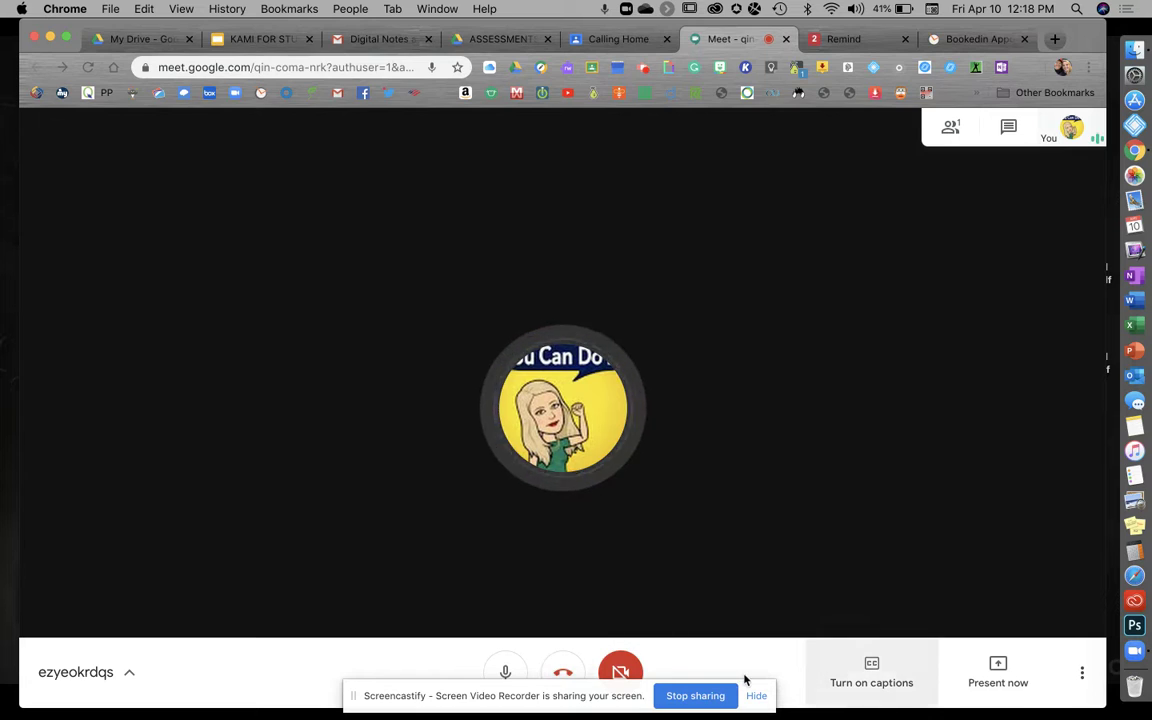
Step: Hang up the Meet call and close its browser tab
left_click(563, 671)
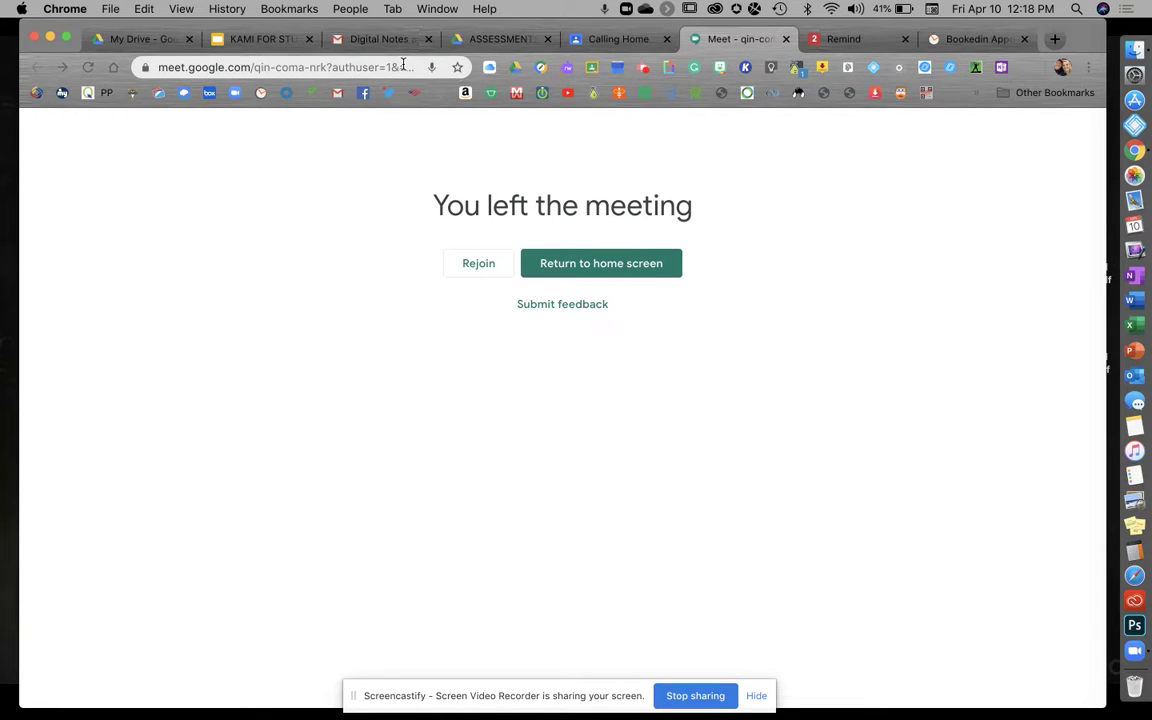
left_click(786, 40)
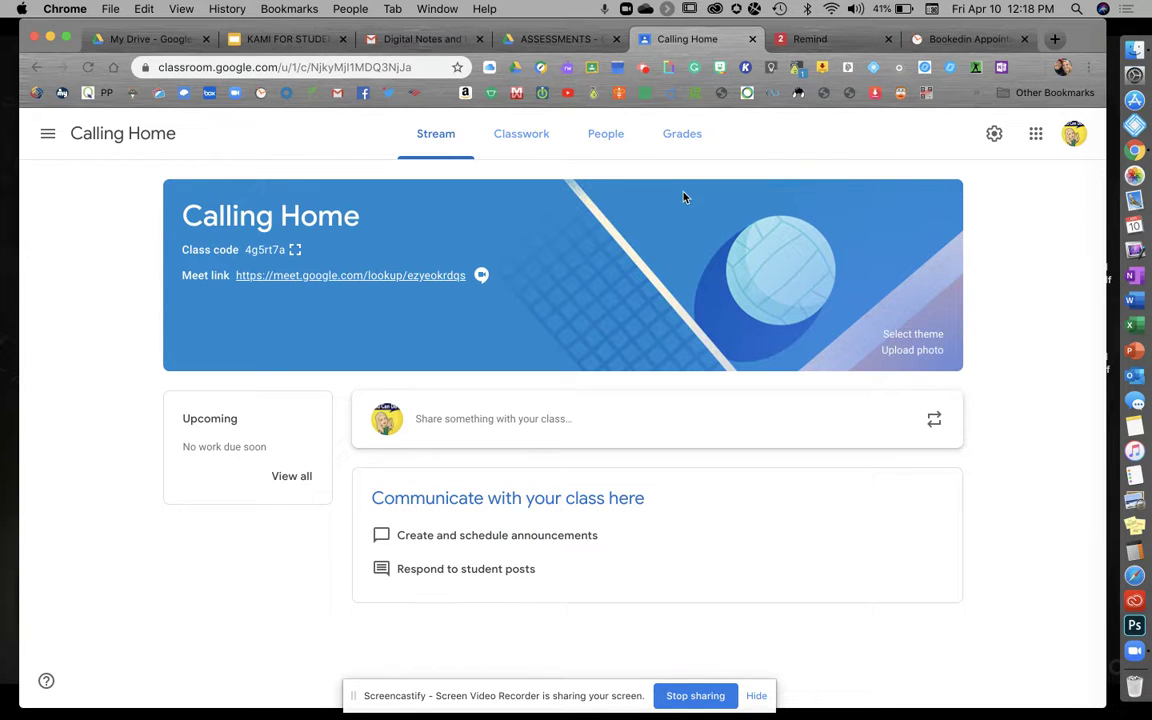